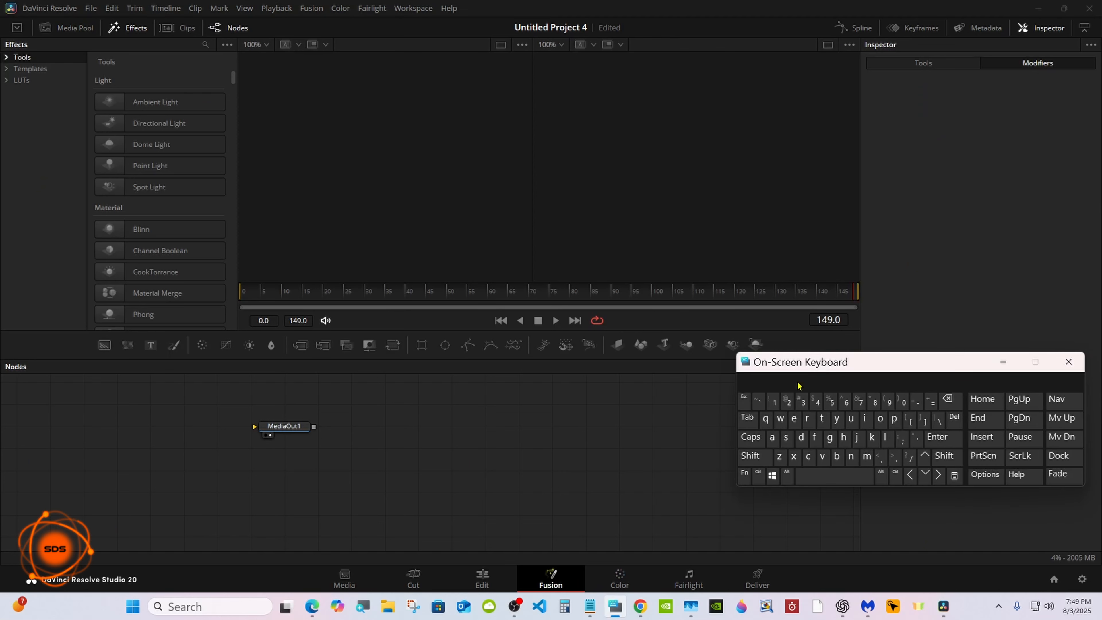
Step: Add a Background node and connect it to the MediaOut1 node
drag(813, 368, 812, 417)
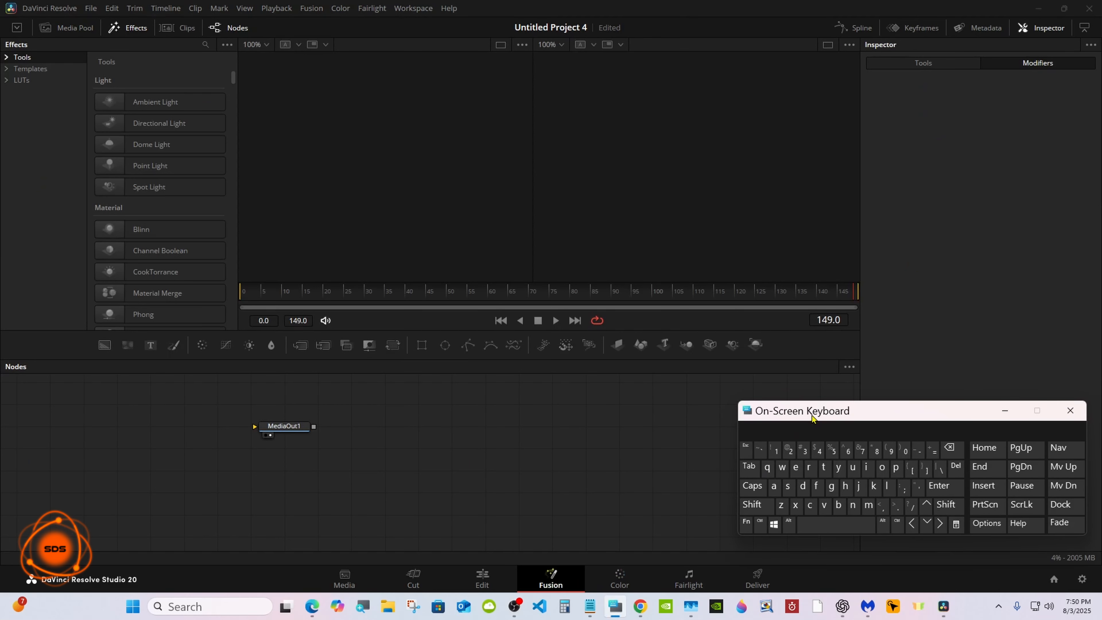
click(1005, 410)
drag(303, 421, 671, 465)
drag(104, 346, 651, 471)
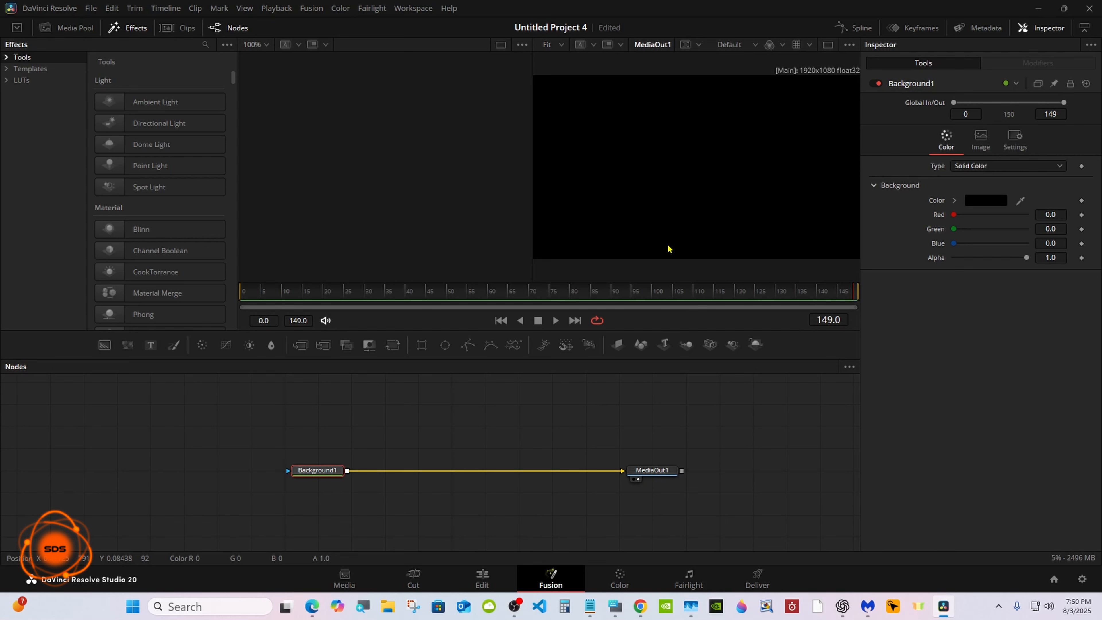
Step: Set Background1's Alpha to 0 for a transparent background and switch to a single viewer layout
drag(1026, 258, 923, 264)
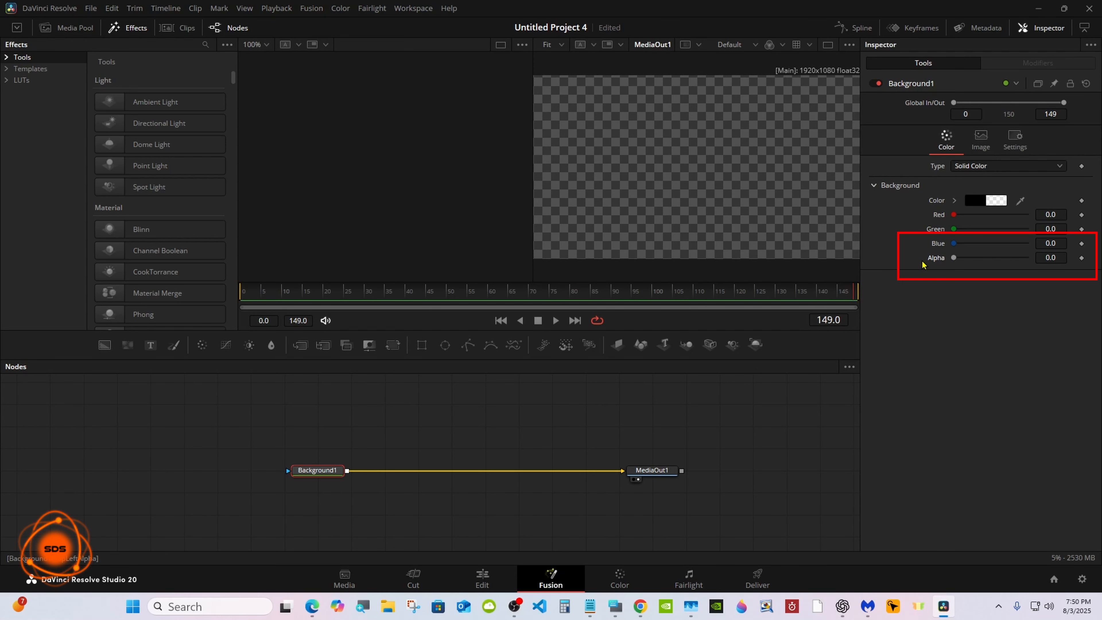
click(828, 45)
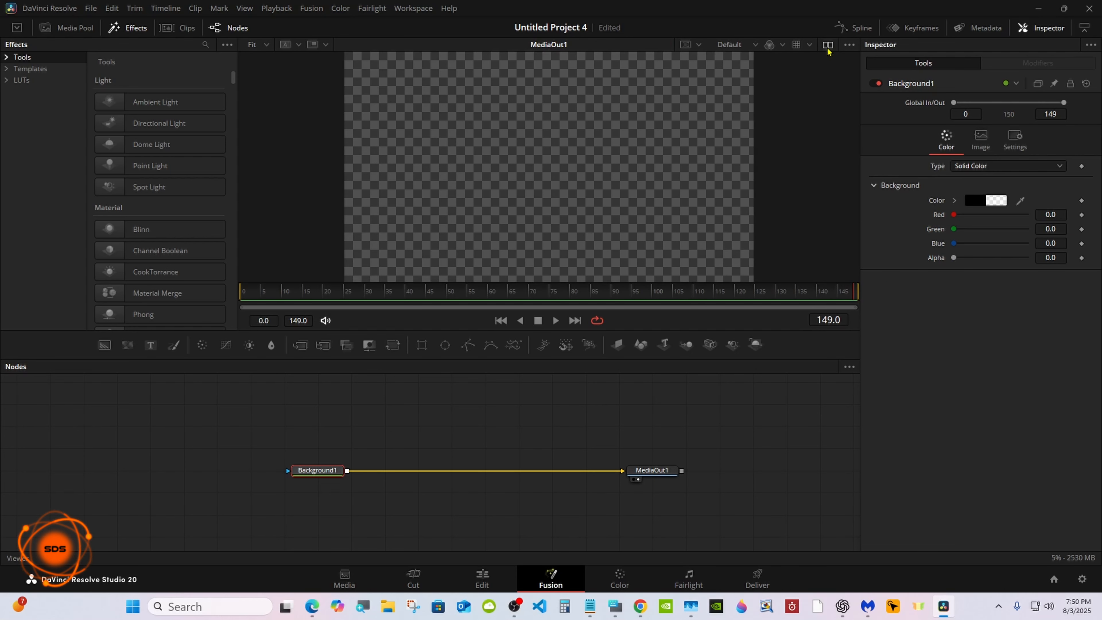
Step: Add an Ellipse node and a second Background node masked by it, setting that background's Red to 1.0
drag(446, 345, 410, 405)
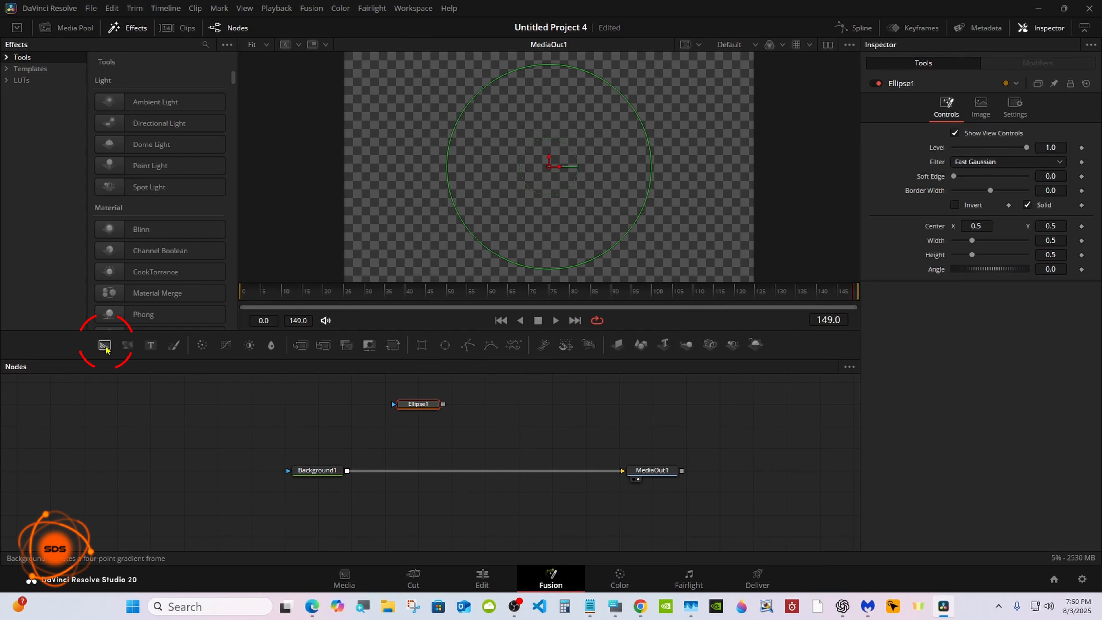
drag(105, 346, 414, 430)
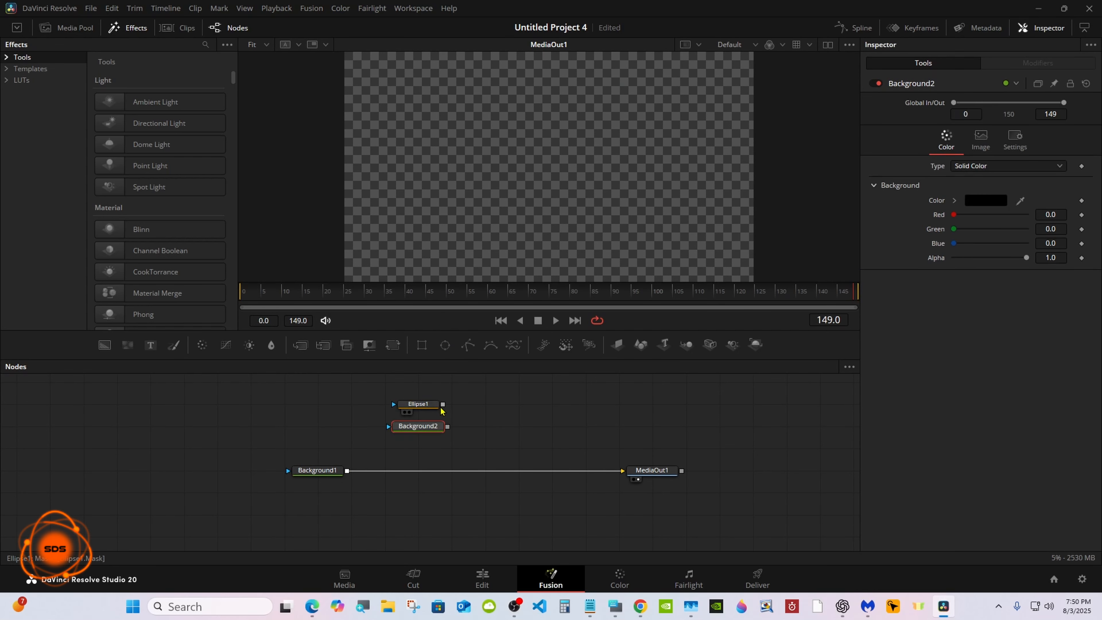
drag(953, 215, 1038, 215)
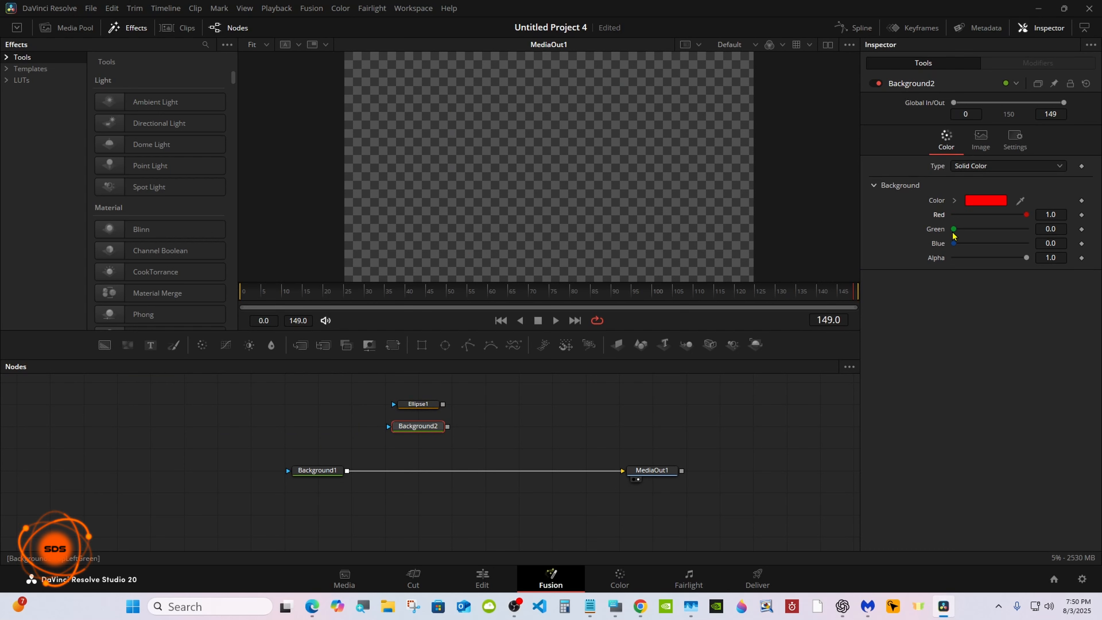
Step: Merge the red Background2 over Background1 into the MediaOut1 chain
drag(443, 404, 416, 470)
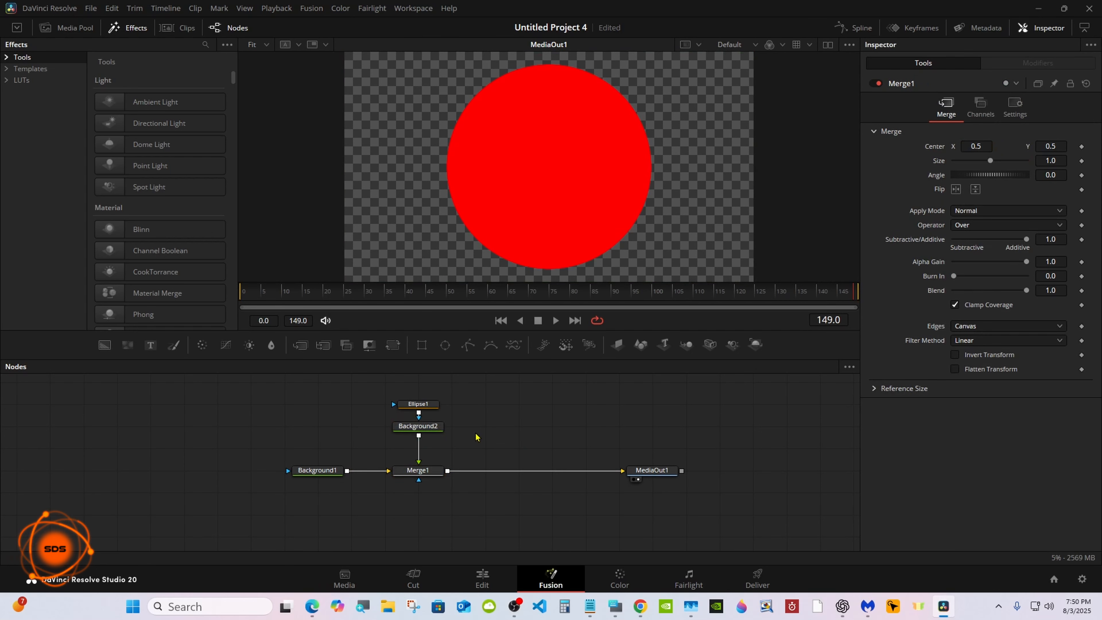
click(614, 604)
drag(787, 423, 731, 464)
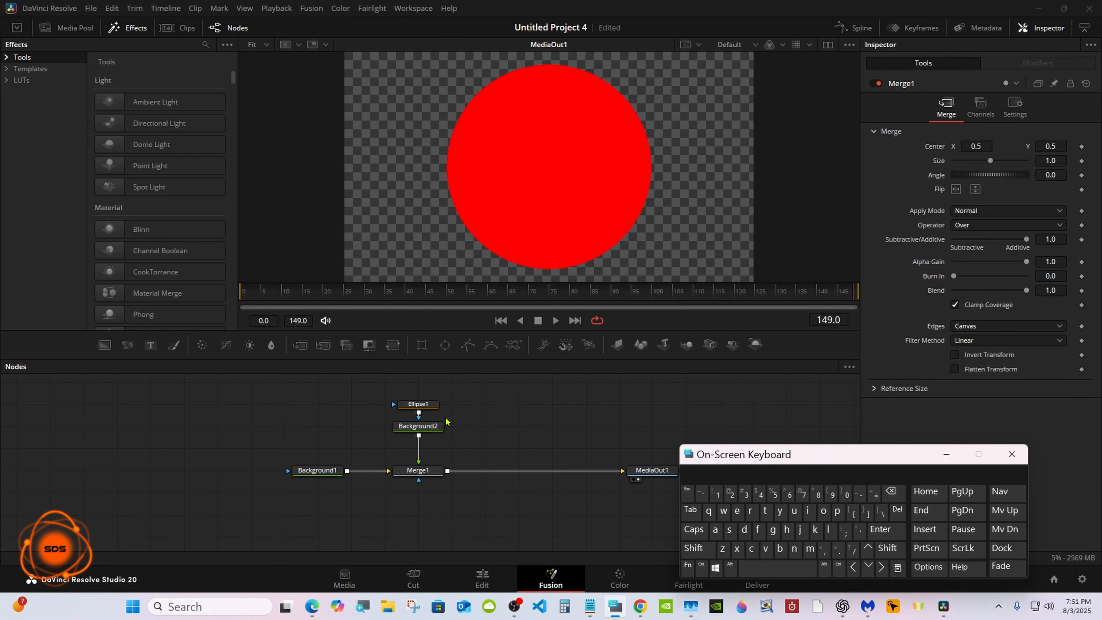
Step: Turn off Solid on Ellipse1 and set its Border Width to 0.002 to make a ring
click(428, 406)
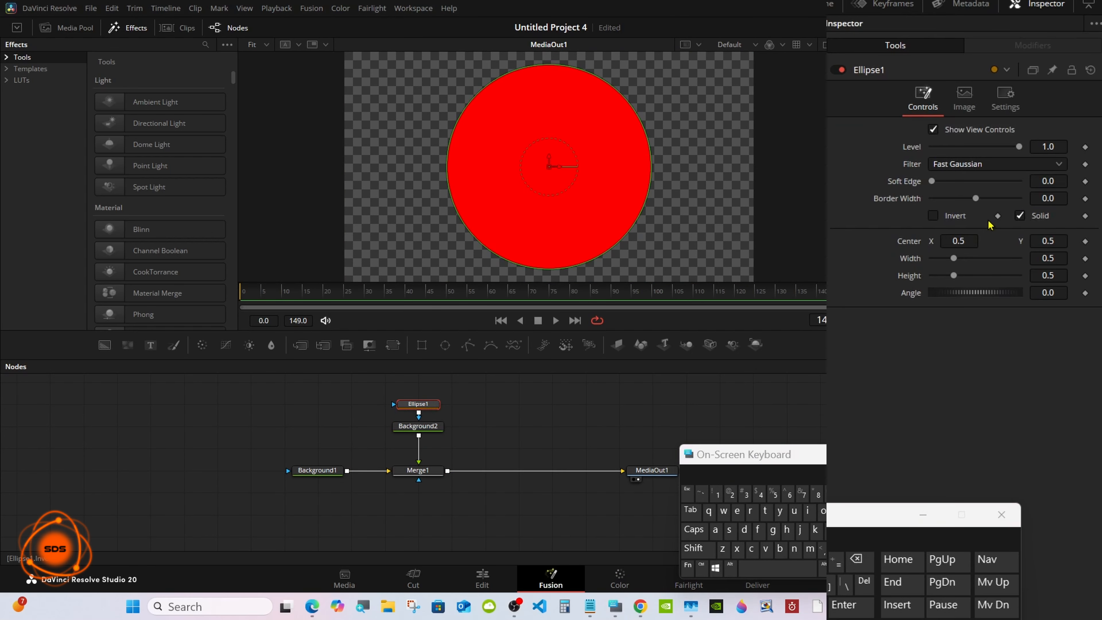
click(1020, 216)
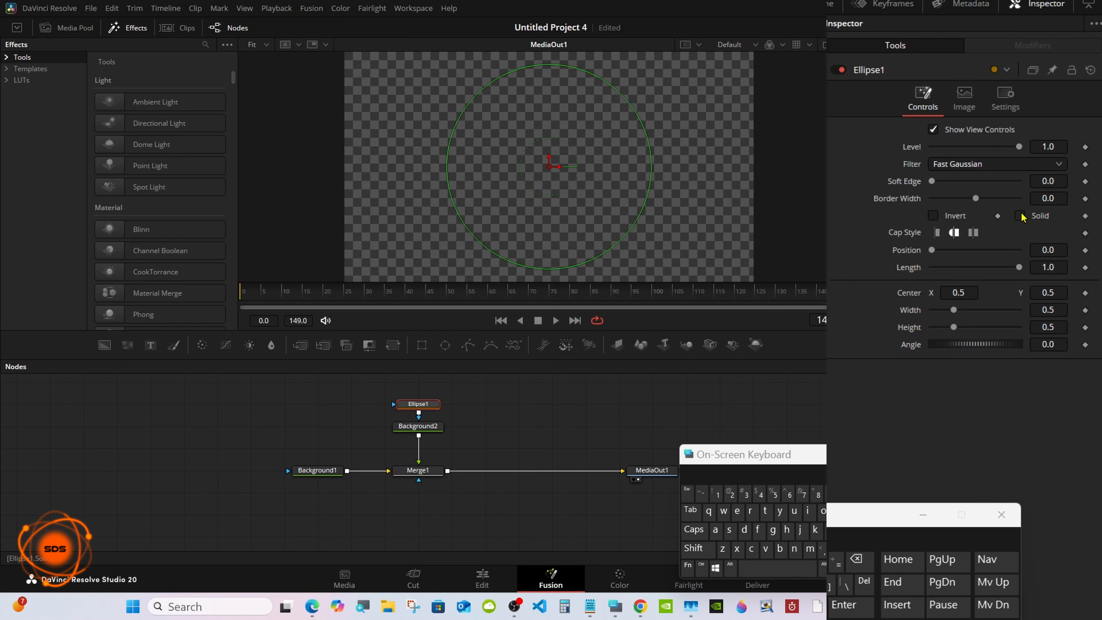
click(1057, 197)
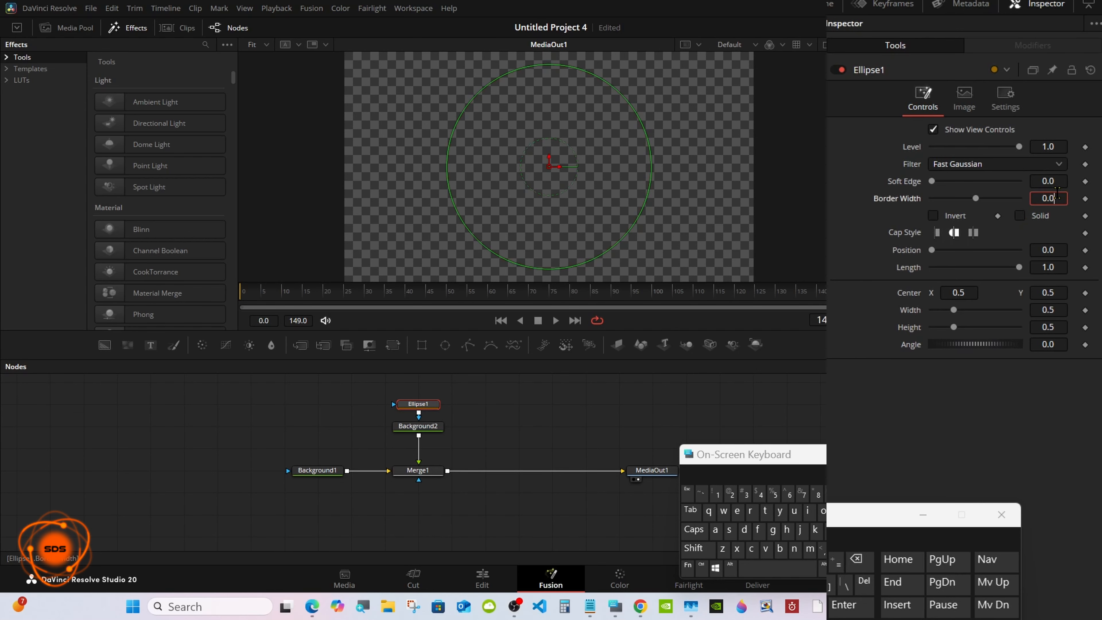
click(849, 494)
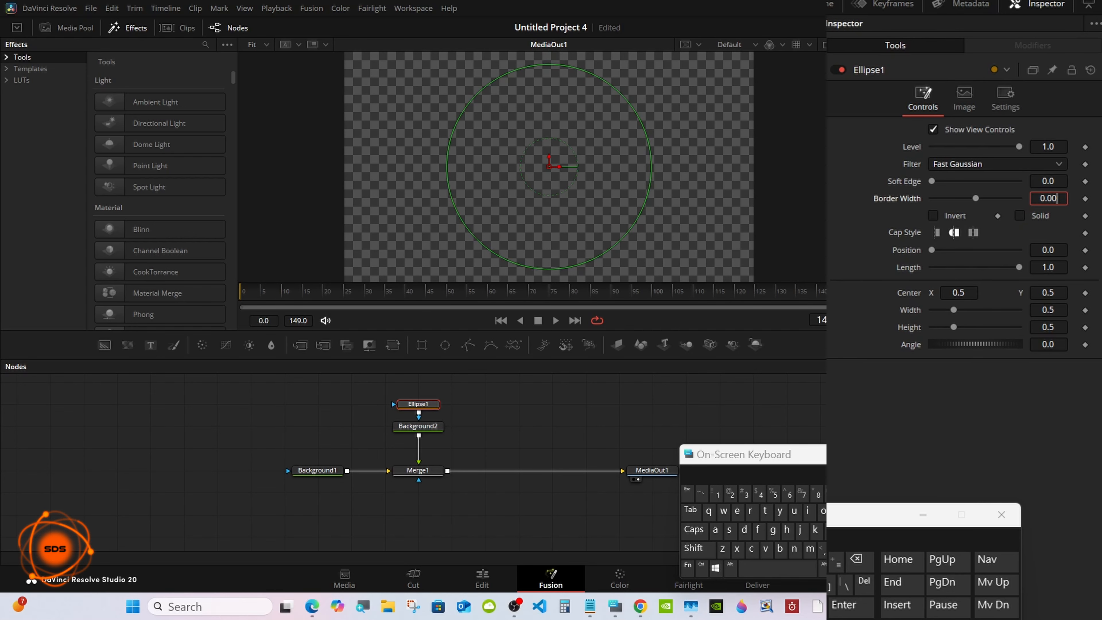
click(730, 494)
click(841, 608)
click(629, 421)
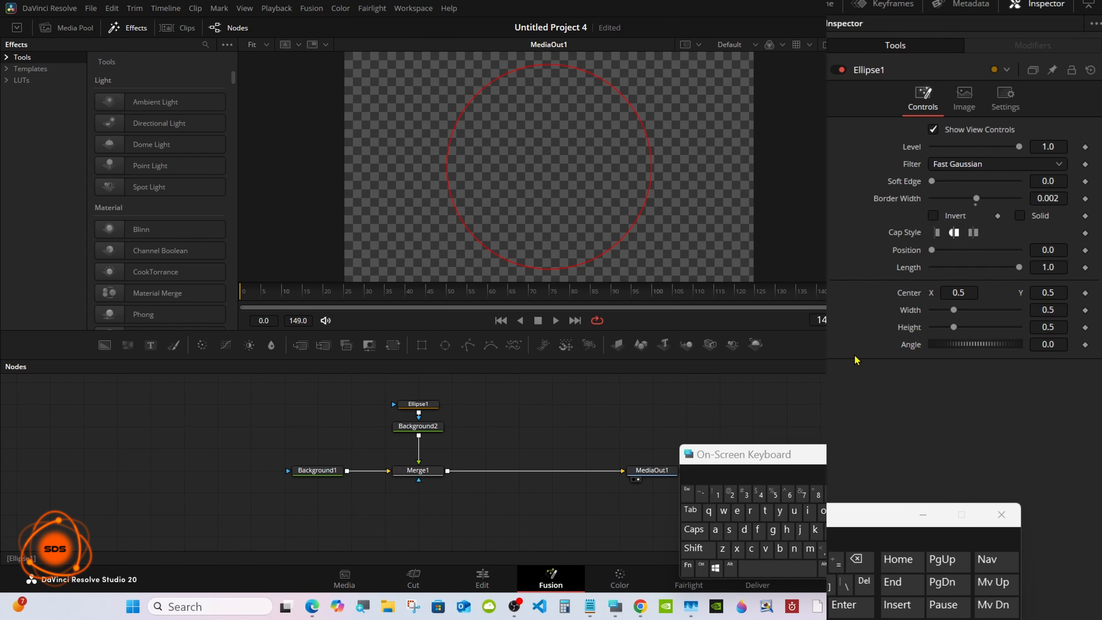
Step: Add an expression to the ellipse Width linking it to Height
drag(819, 454, 642, 466)
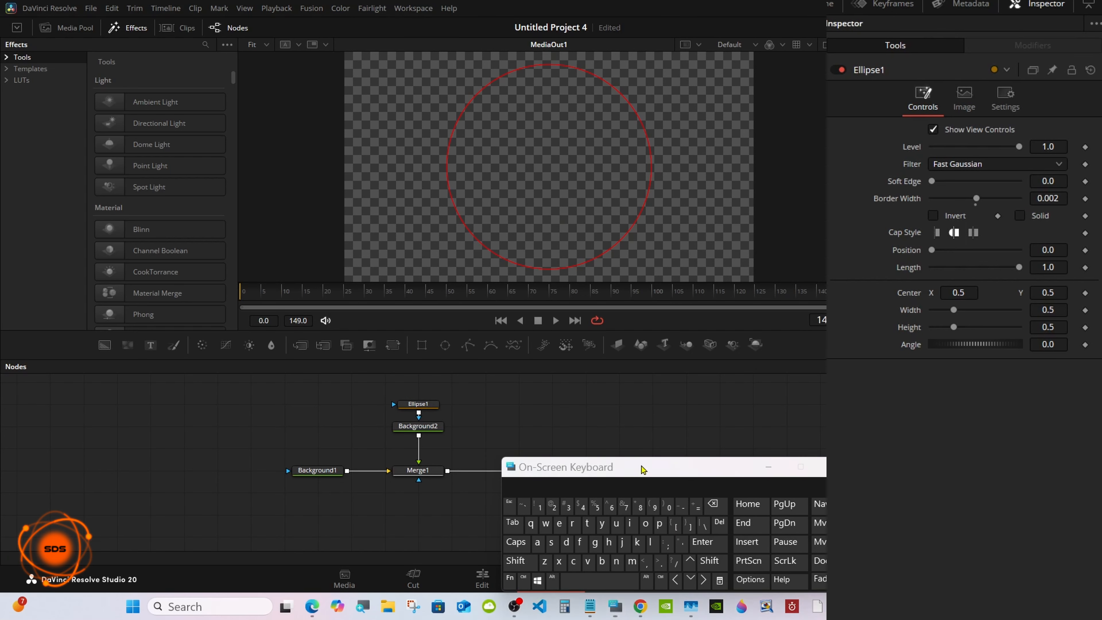
right_click(913, 311)
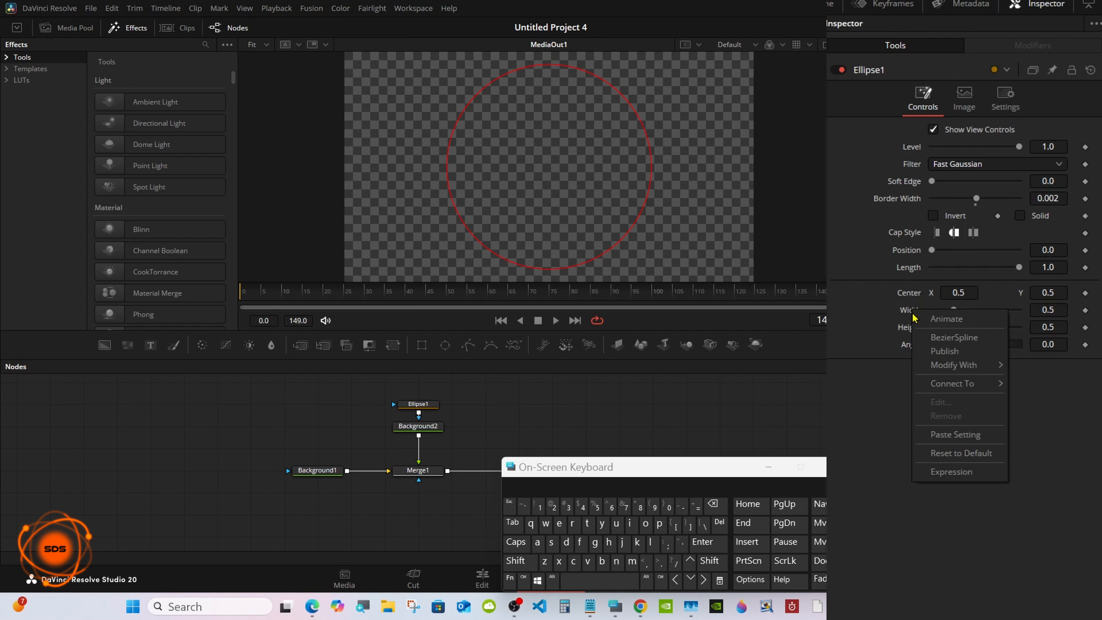
click(941, 472)
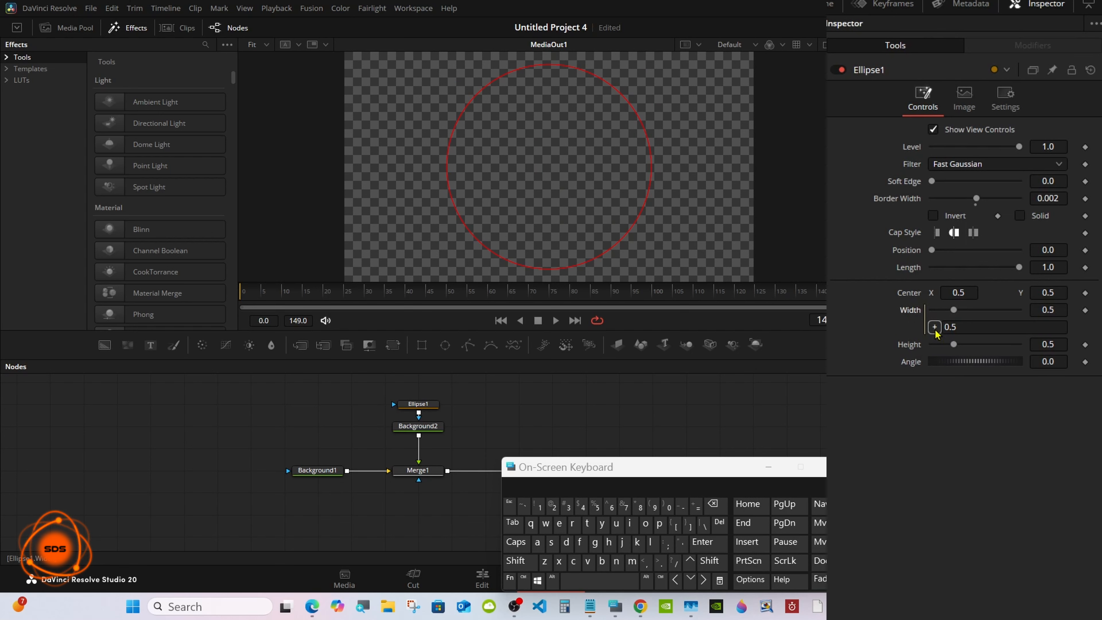
mouse_move(935, 330)
mouse_down()
mouse_move(911, 345)
mouse_move(945, 344)
mouse_up()
Step: Set the ellipse Height to 0.2
click(1033, 344)
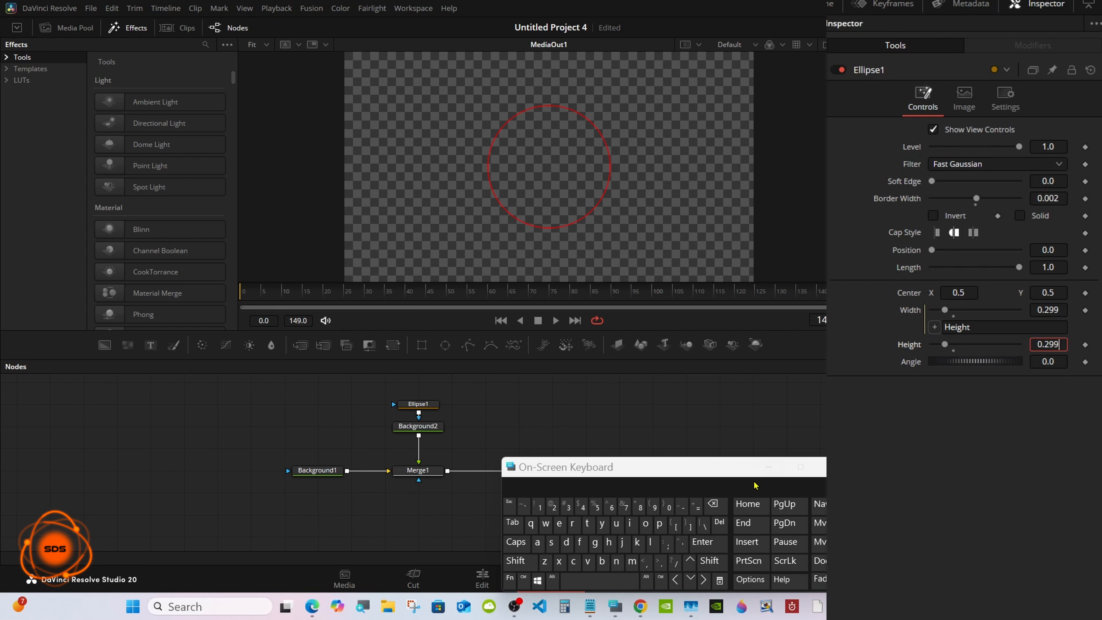
click(713, 503)
click(713, 504)
click(703, 542)
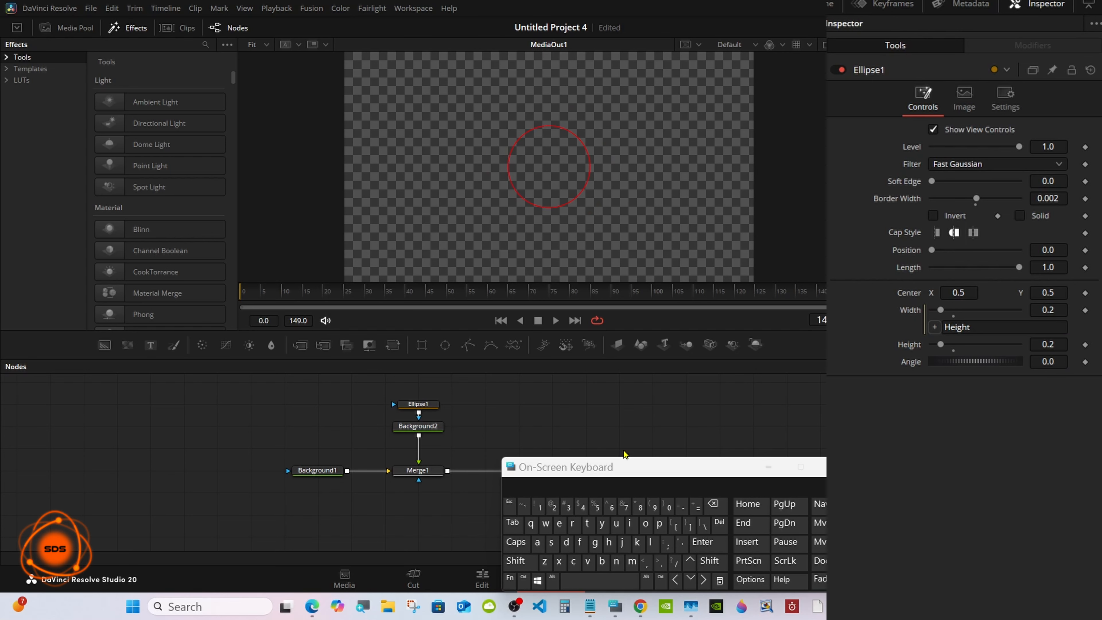
Step: Set the ellipse Length to 0.12
drag(628, 470, 635, 475)
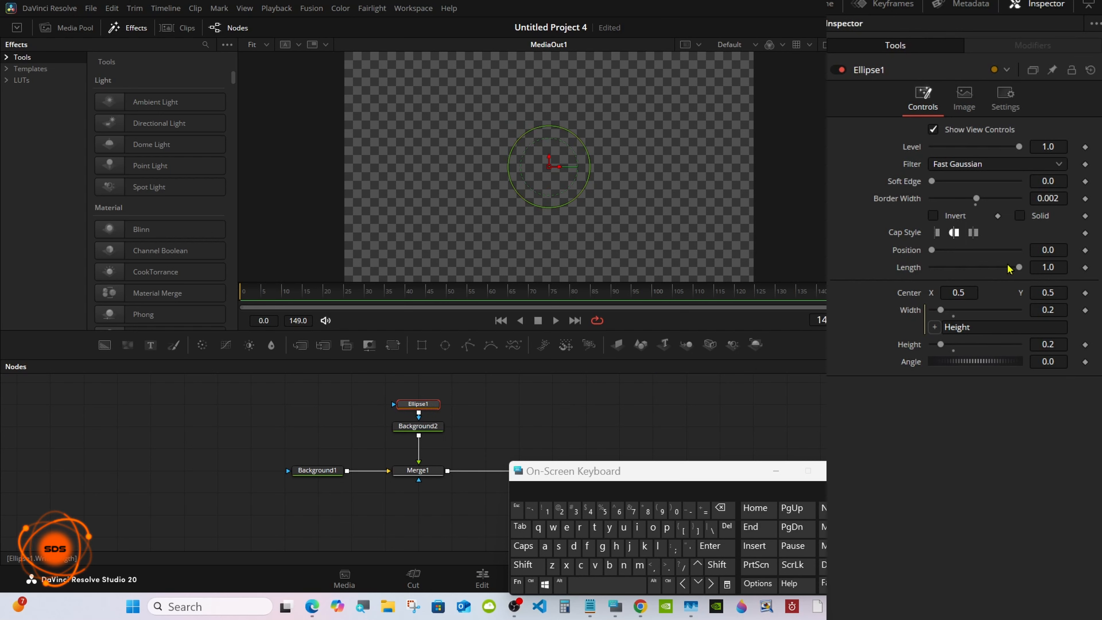
drag(1019, 268, 951, 274)
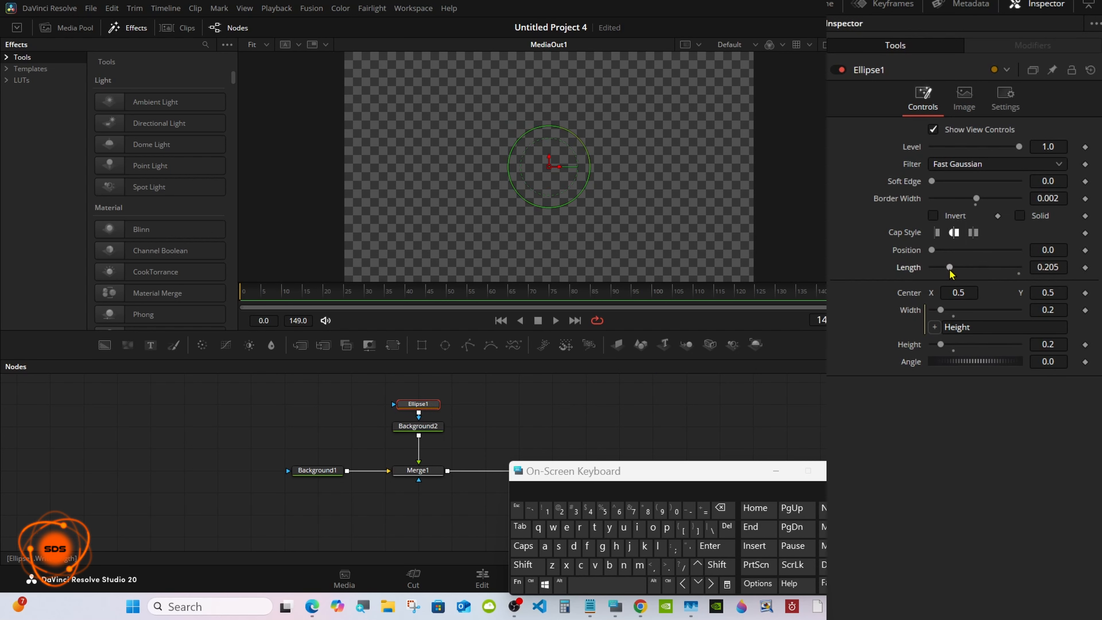
click(1030, 272)
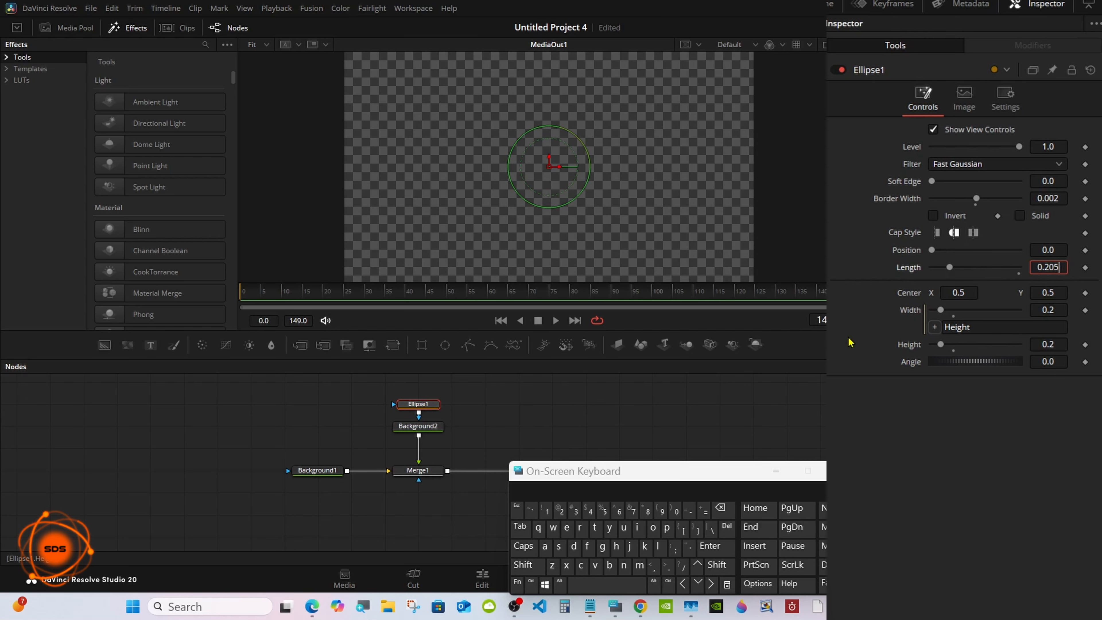
click(722, 509)
click(722, 509)
click(722, 509)
click(547, 511)
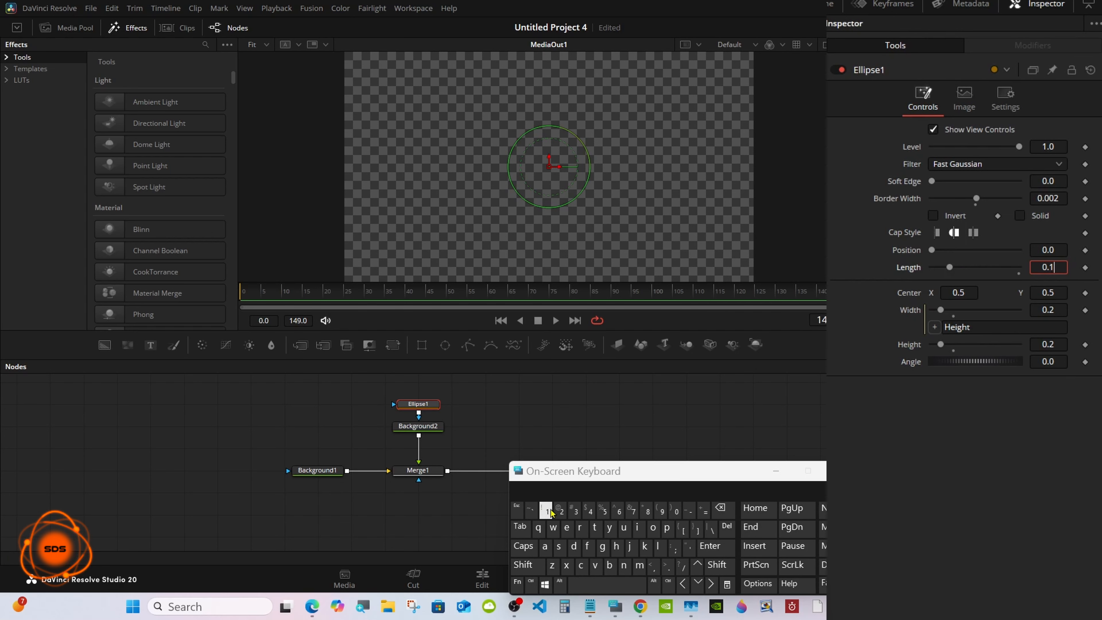
click(560, 511)
click(716, 547)
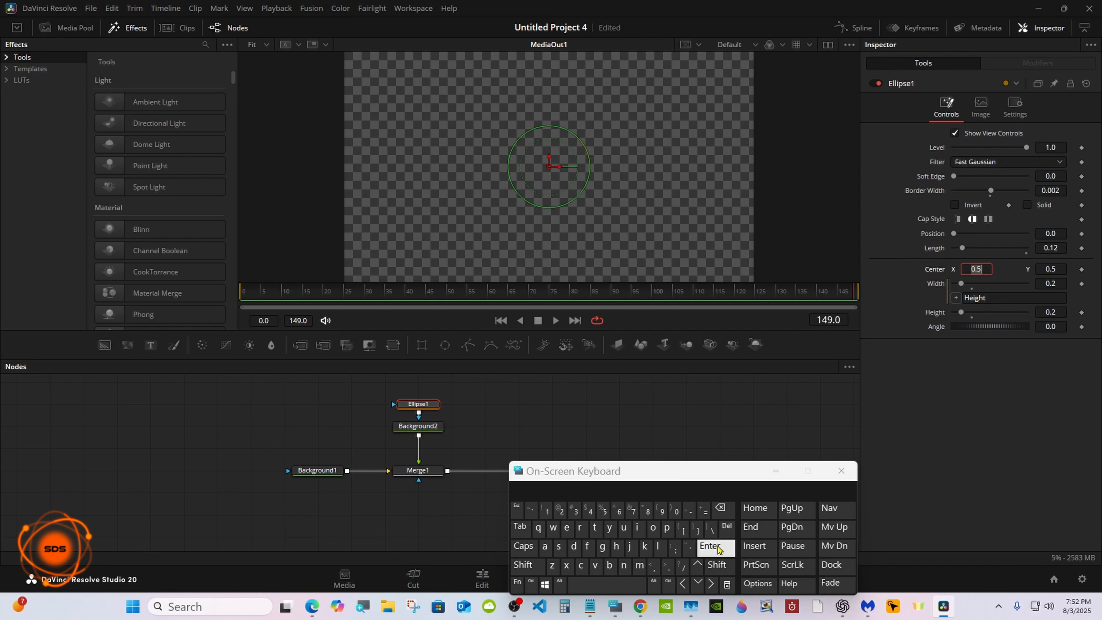
click(716, 547)
click(607, 410)
Step: Go to frame 0 and set an Angle keyframe on Ellipse1
click(243, 293)
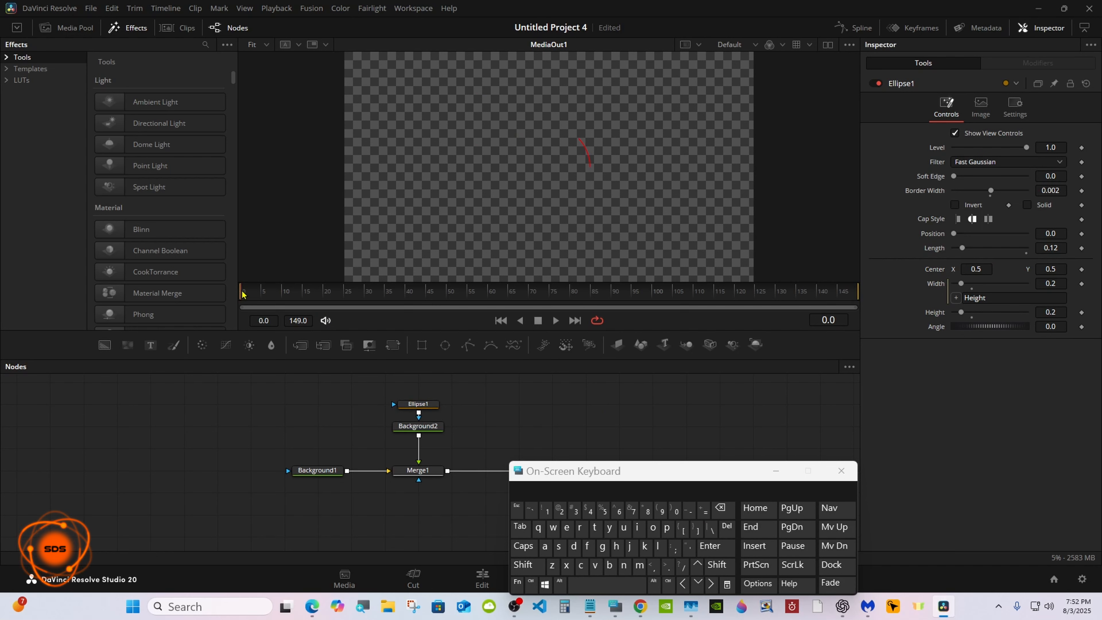
click(415, 406)
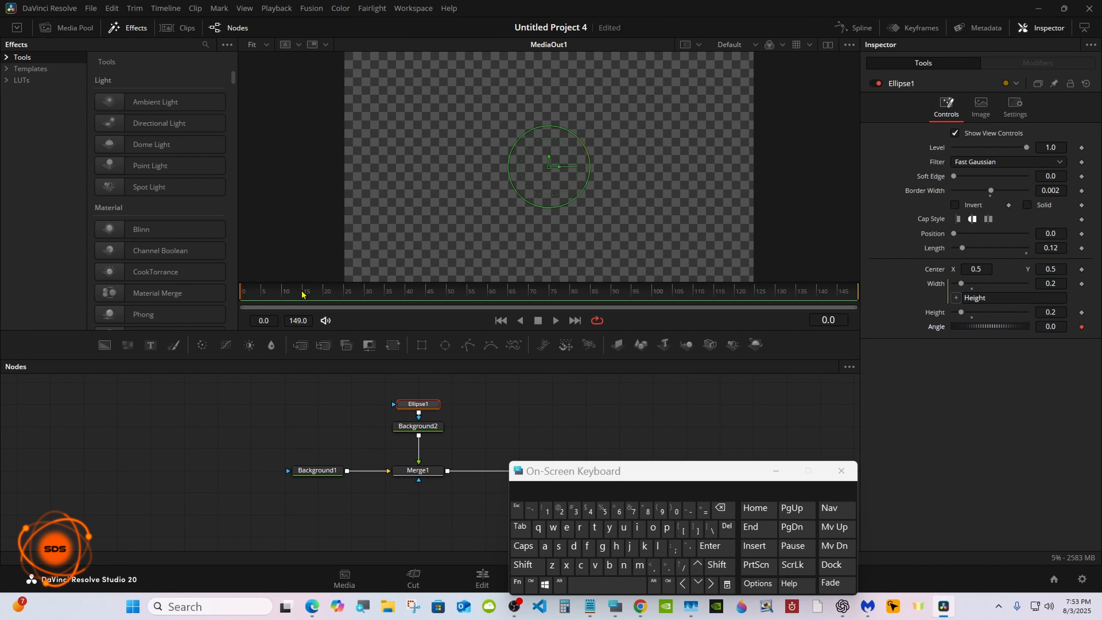
Step: At frame 25, set the ellipse Angle to 180
drag(303, 294, 346, 294)
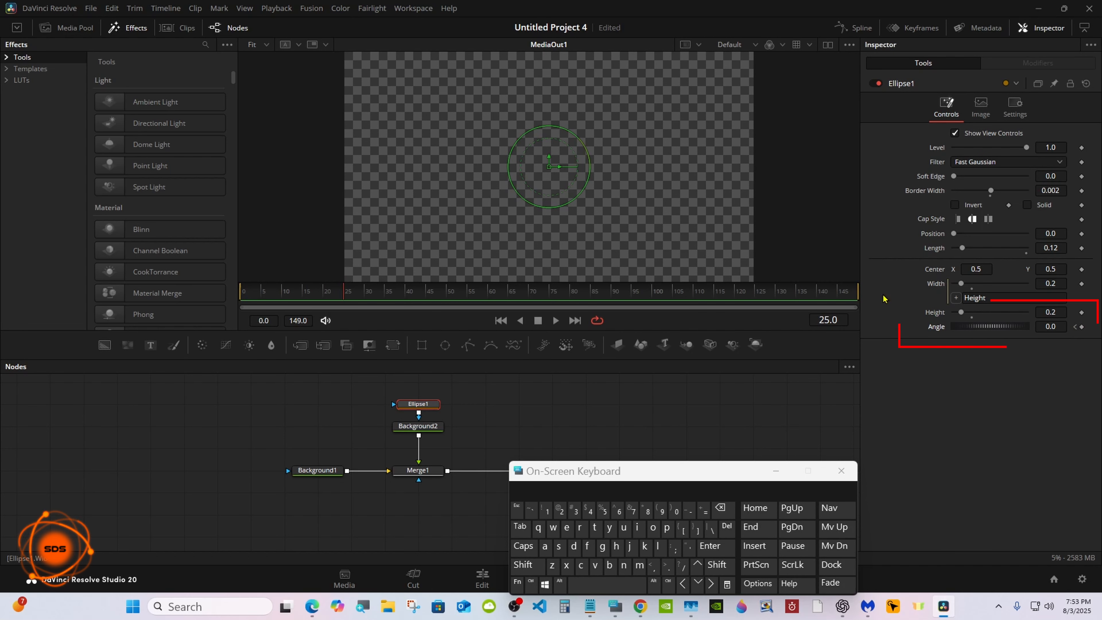
drag(989, 329, 1003, 330)
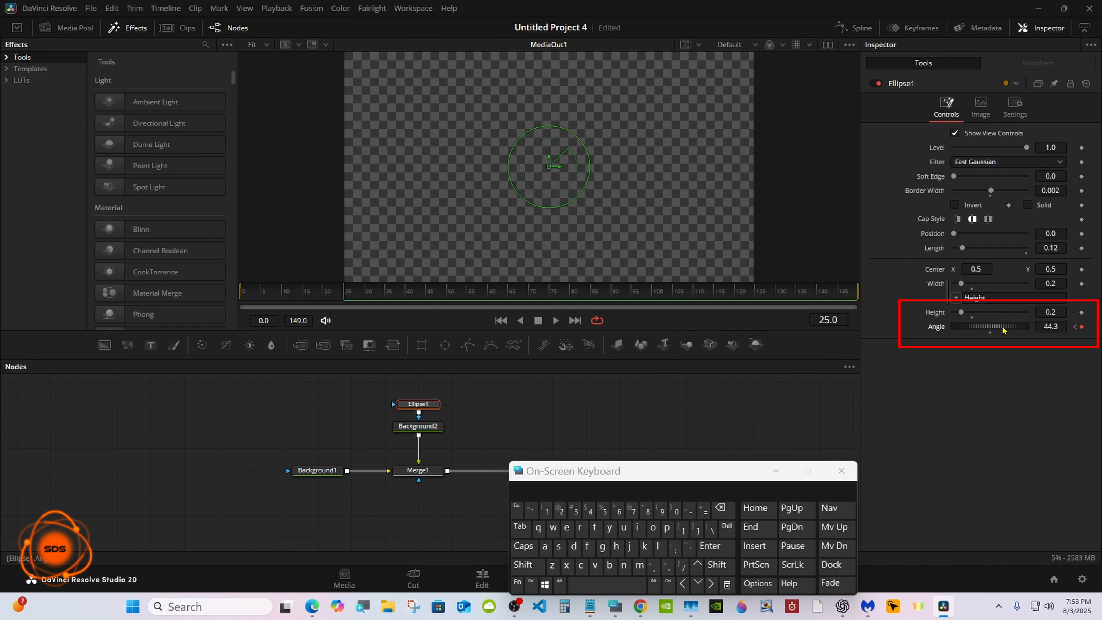
click(1051, 324)
click(723, 510)
click(722, 510)
click(723, 510)
click(722, 509)
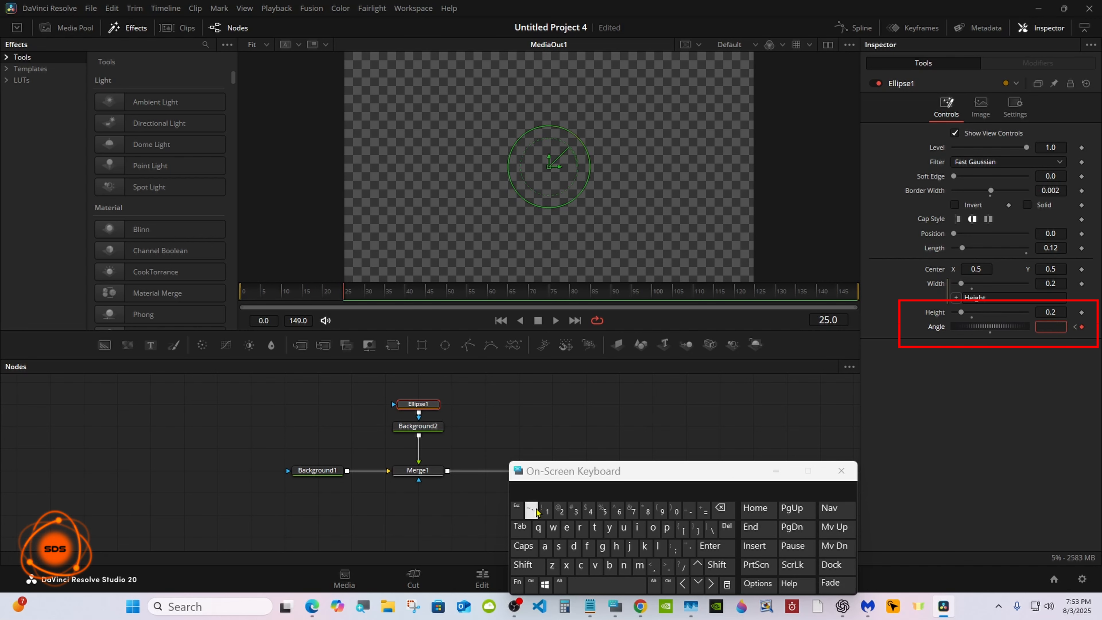
click(545, 512)
click(646, 511)
click(675, 511)
click(716, 545)
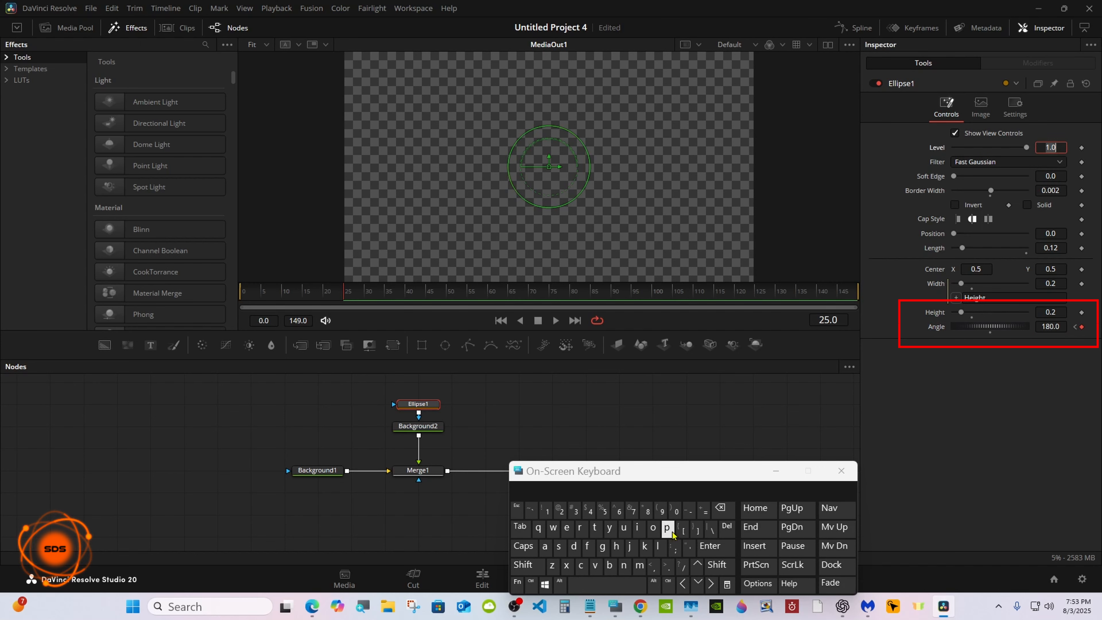
Step: Open the Spline editor and display the Ellipse1 Angle curve fitted to view
drag(595, 477, 444, 476)
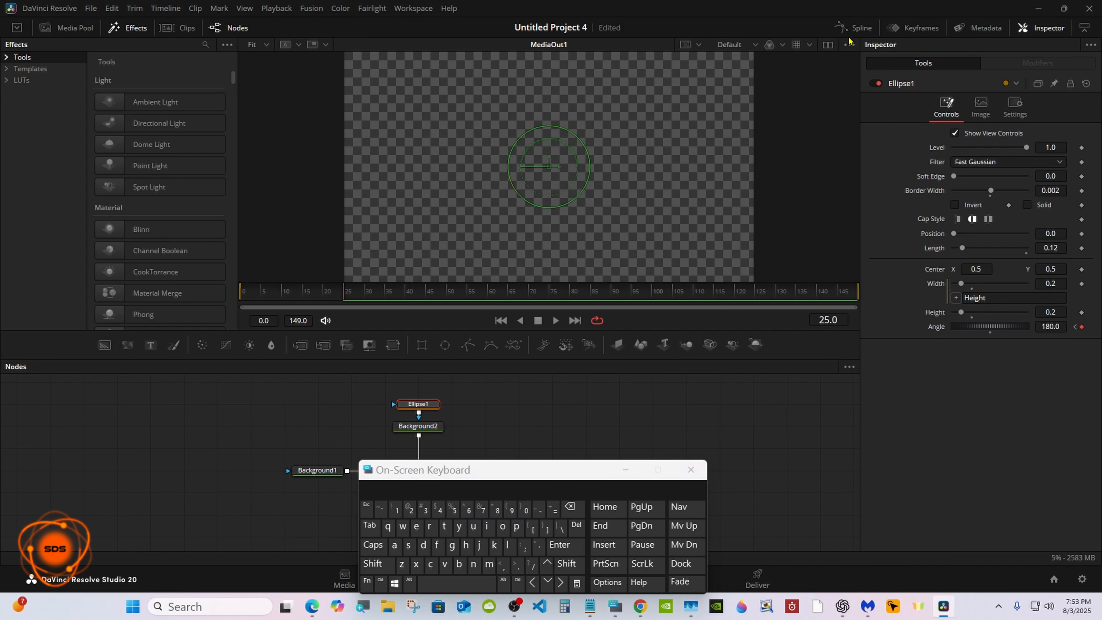
click(857, 30)
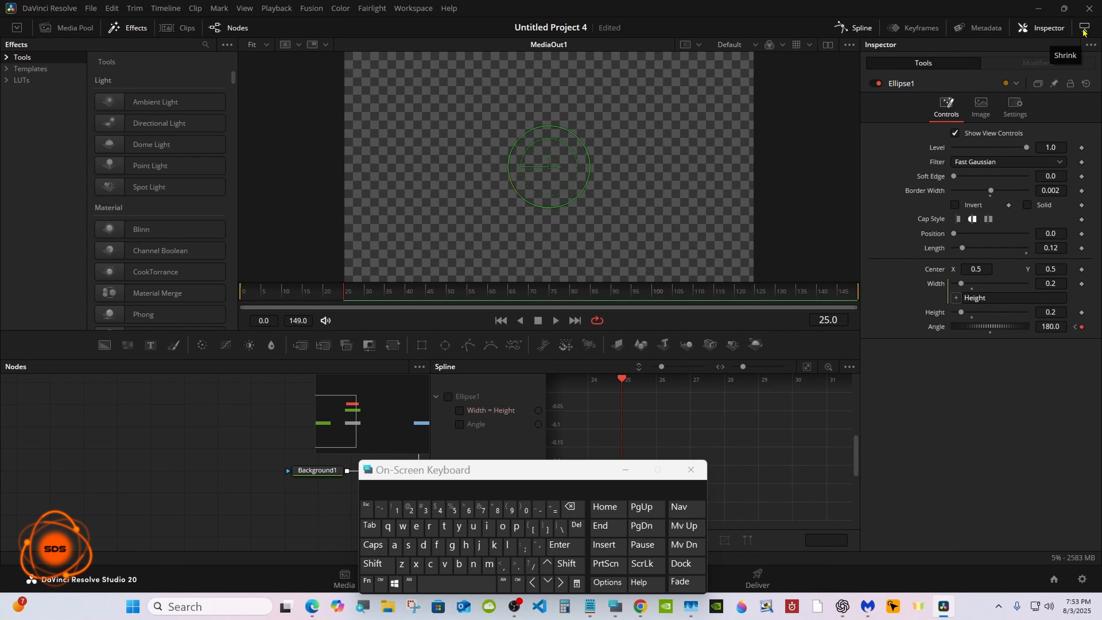
click(1084, 31)
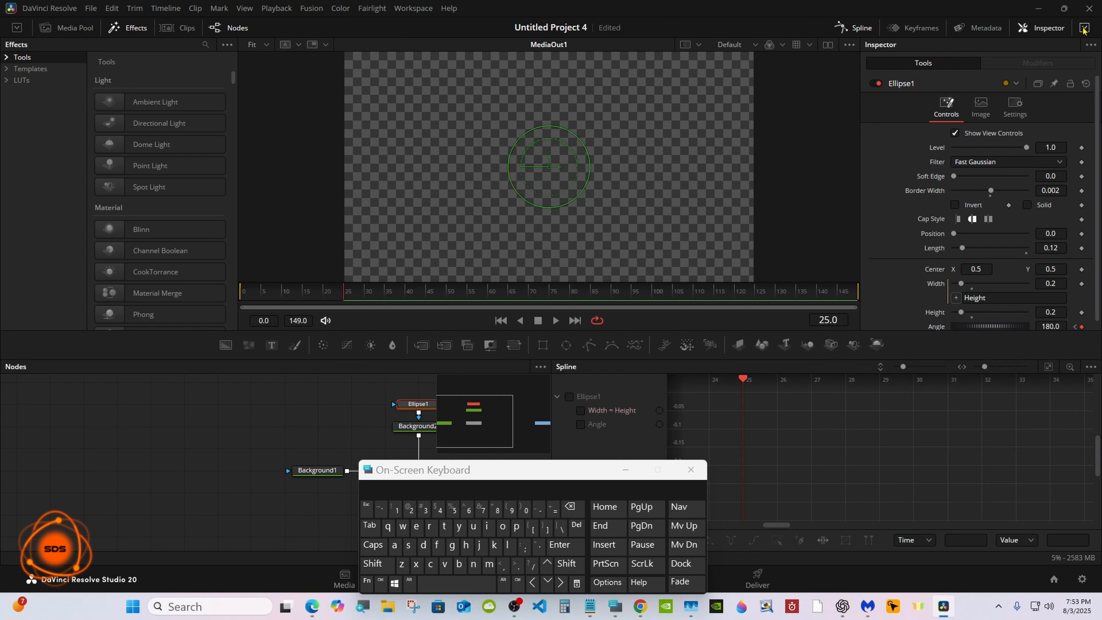
click(579, 425)
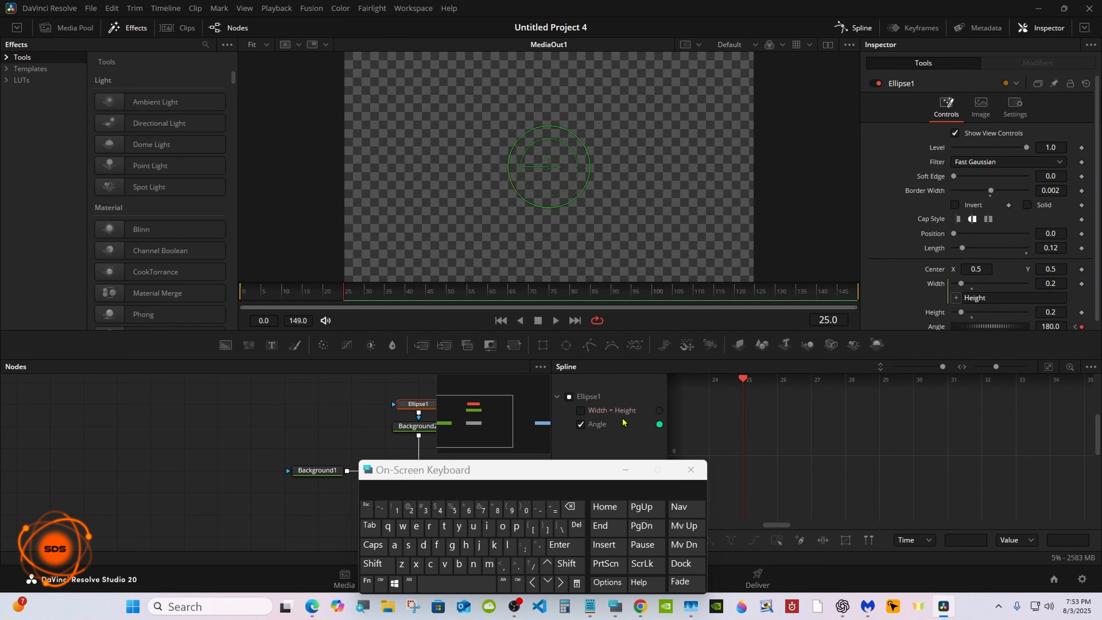
click(1049, 367)
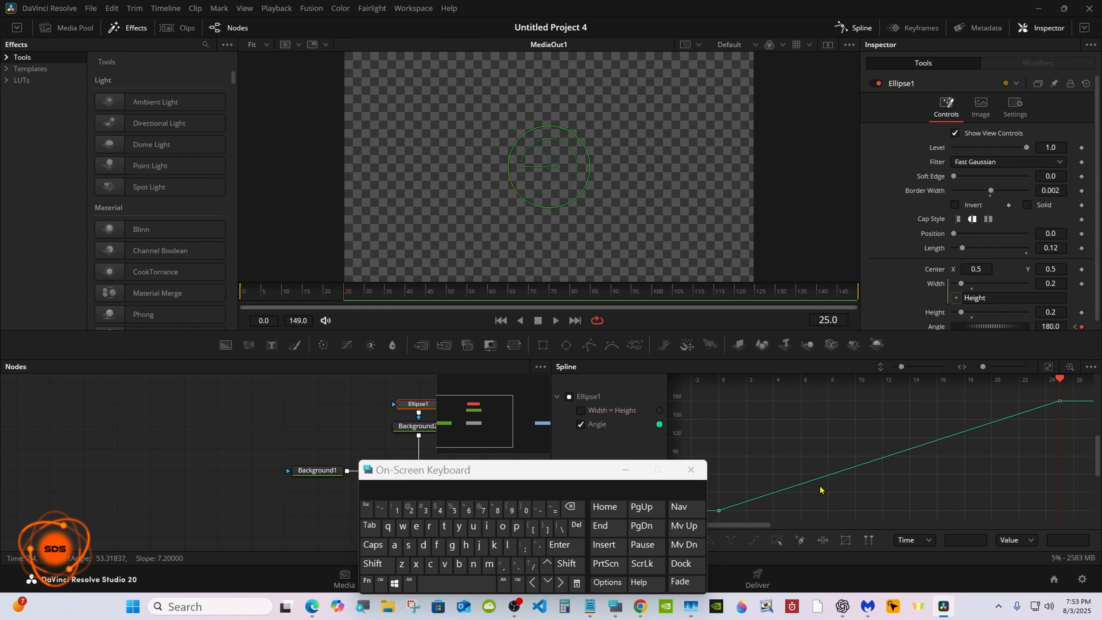
Step: Make the Ellipse1 Angle curve repeat relatively so the rotation continues past frame 25
drag(607, 472, 441, 481)
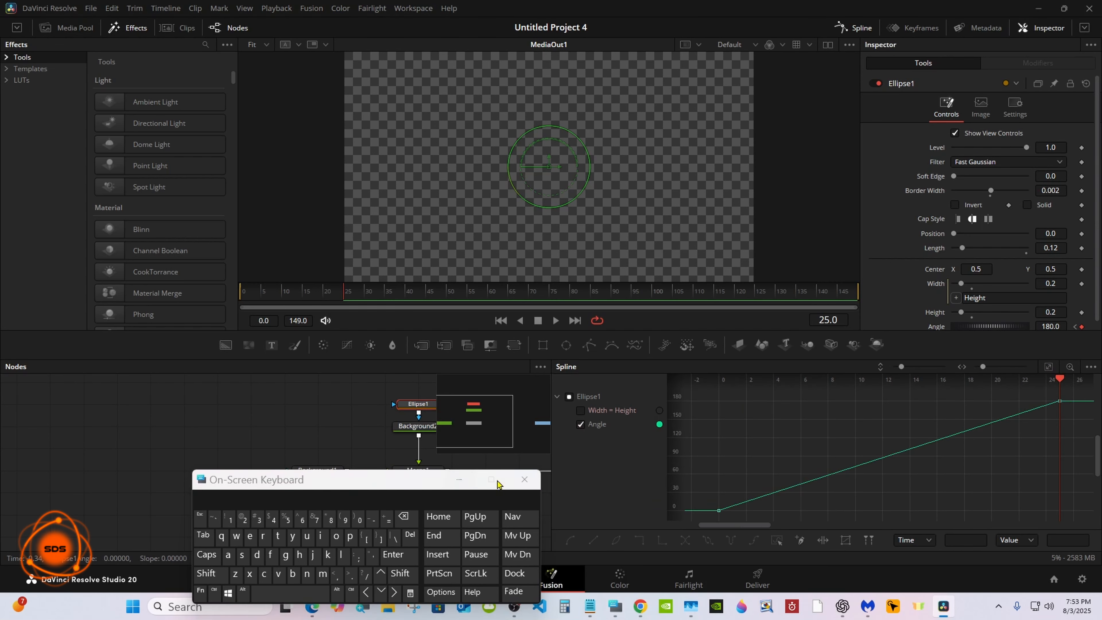
click(778, 540)
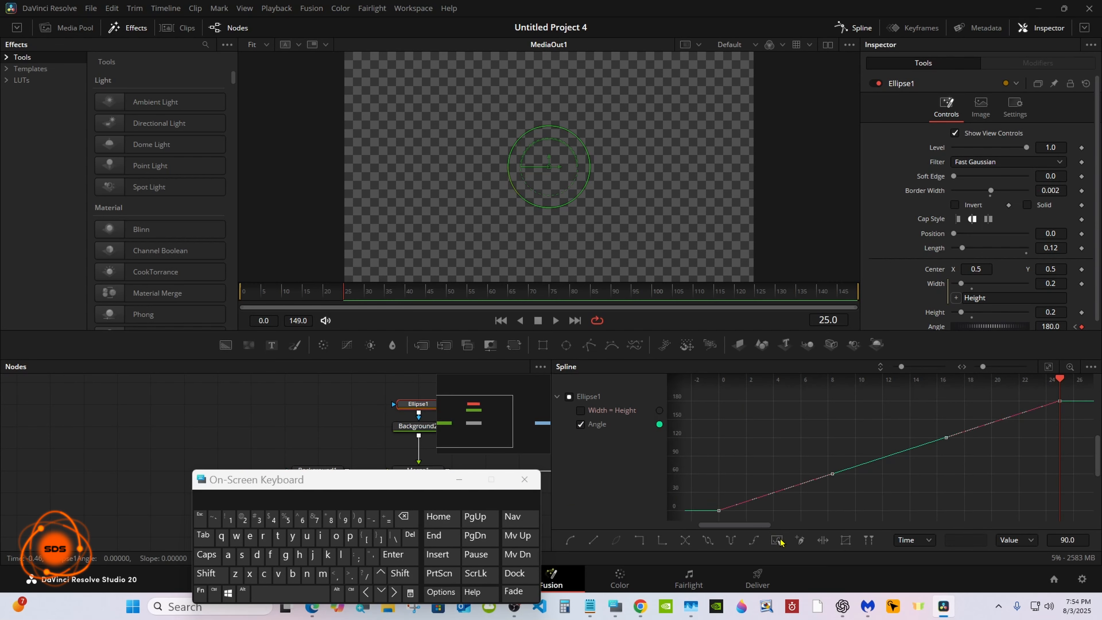
click(756, 540)
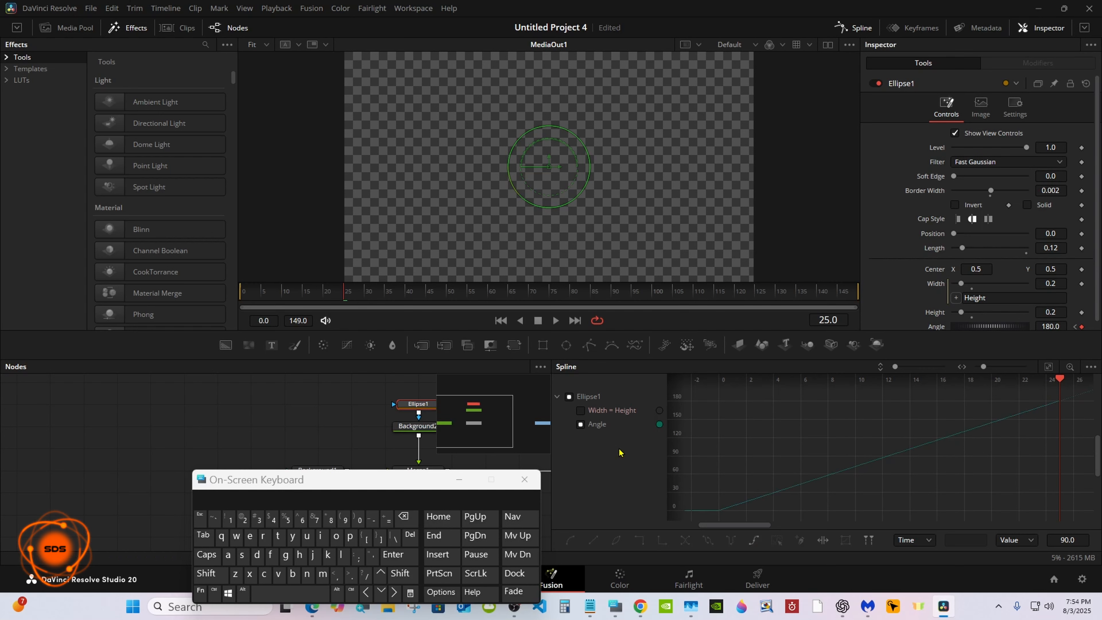
Step: Close the Spline editor and scrub the timeline to preview the rotating arc
click(853, 27)
drag(335, 494, 854, 445)
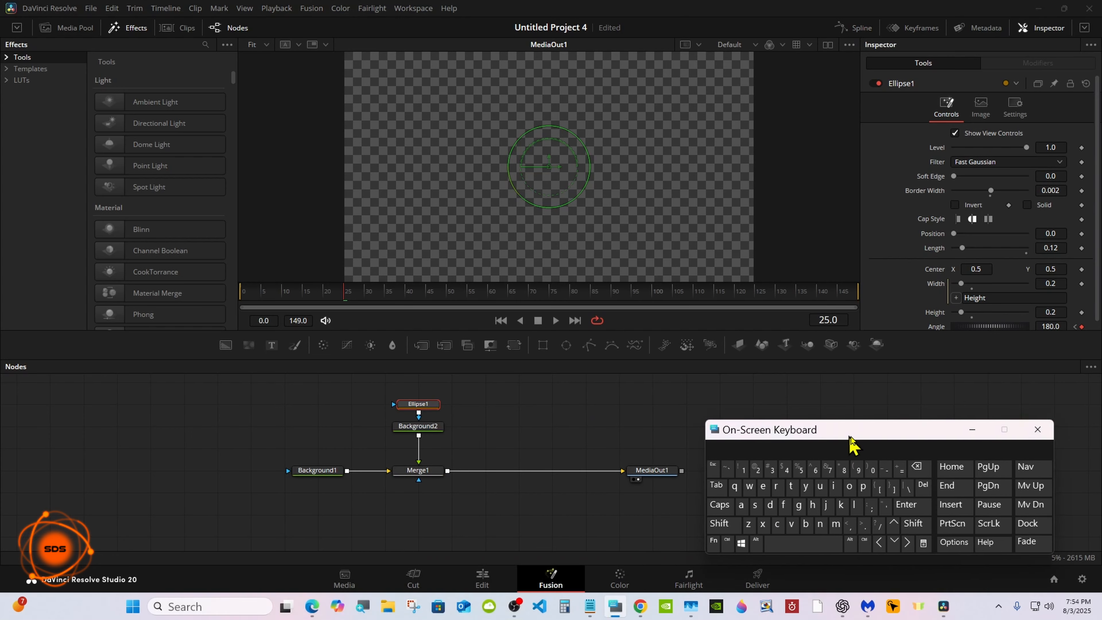
click(592, 421)
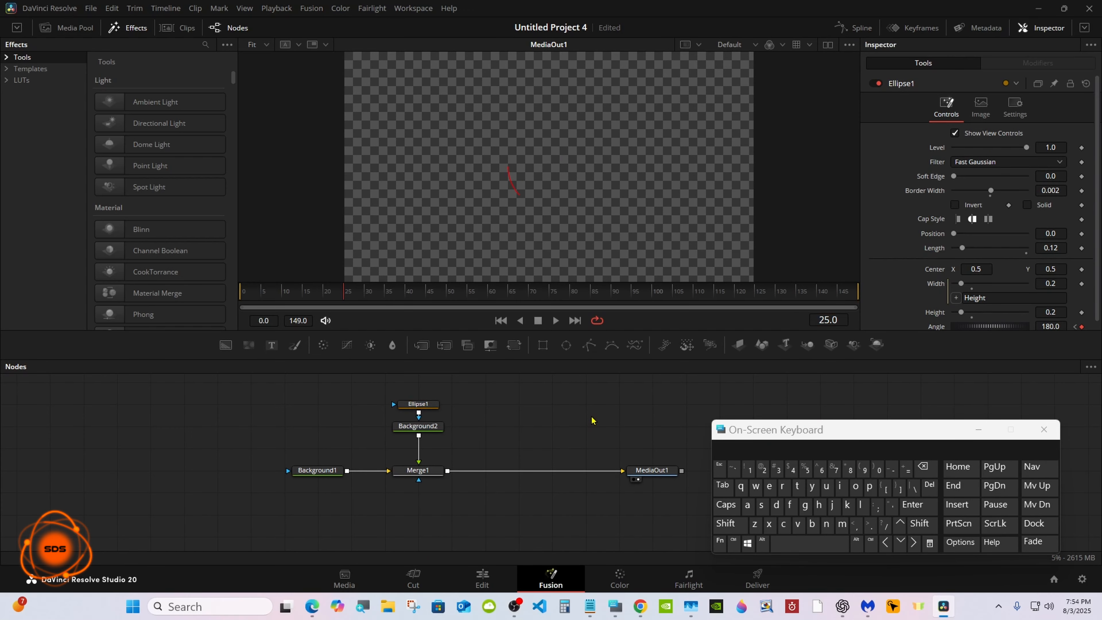
drag(260, 291, 790, 297)
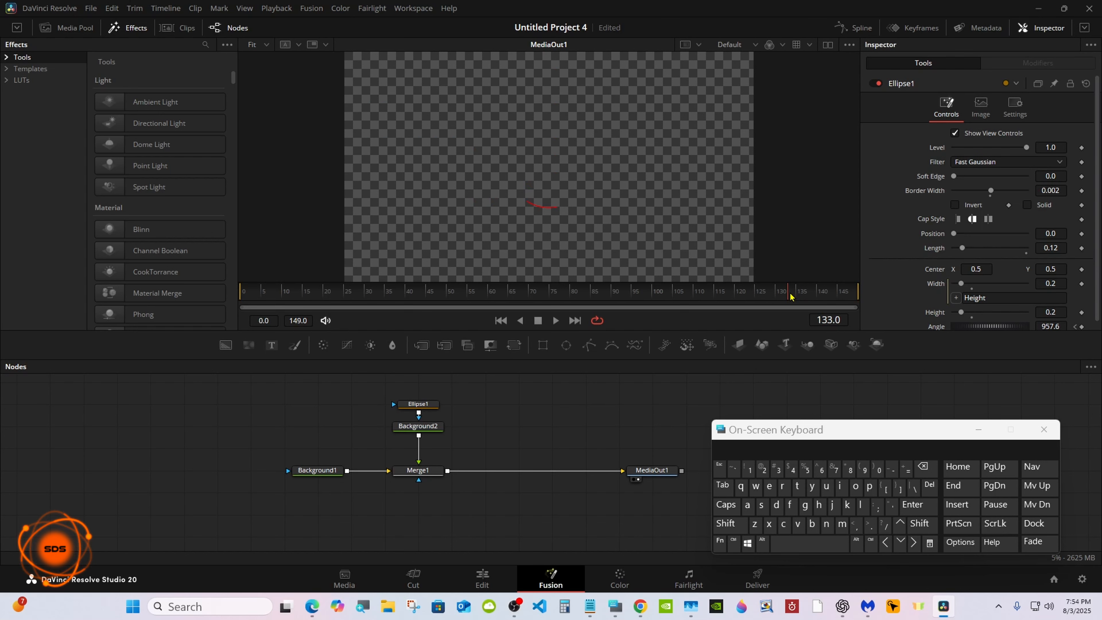
drag(790, 296, 221, 290)
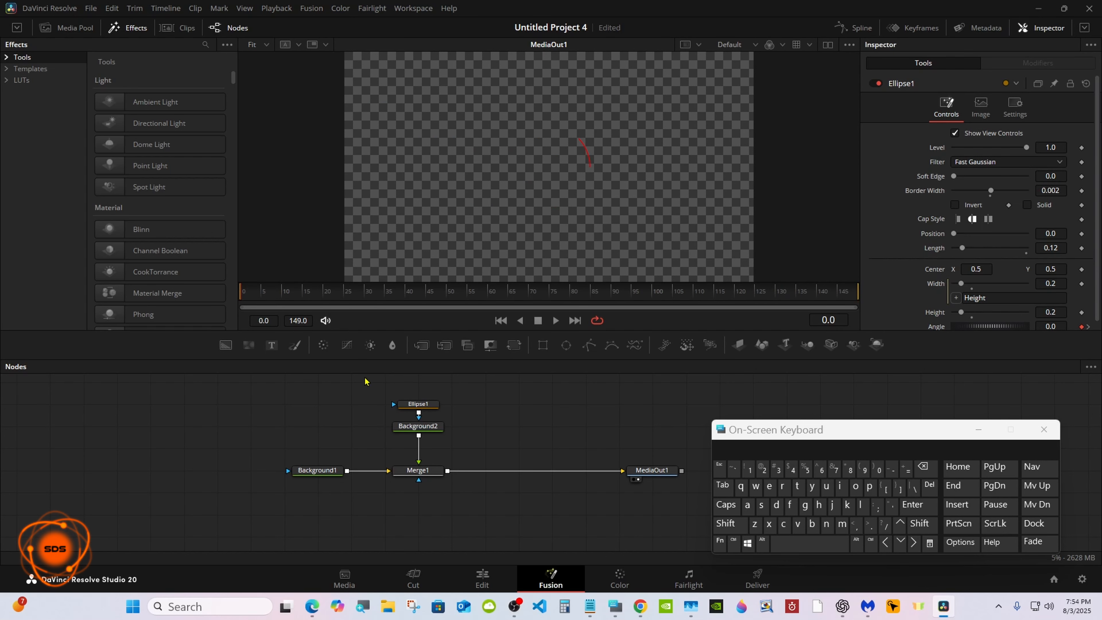
Step: Copy the Ellipse1 and Background2 nodes and paste them as instances
drag(367, 376, 443, 438)
right_click(420, 427)
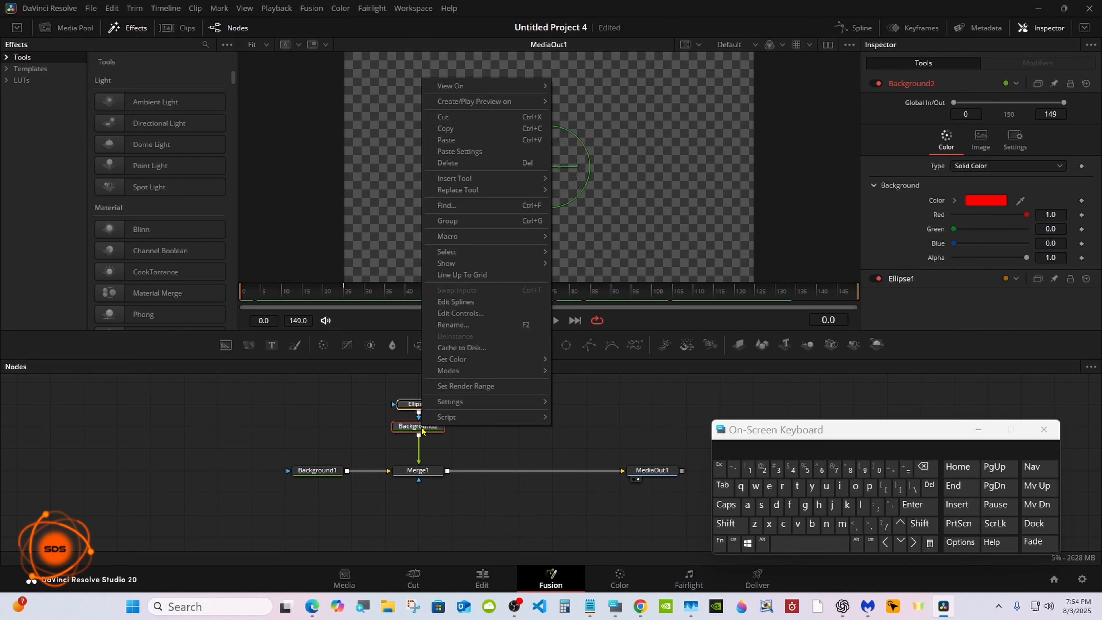
click(466, 131)
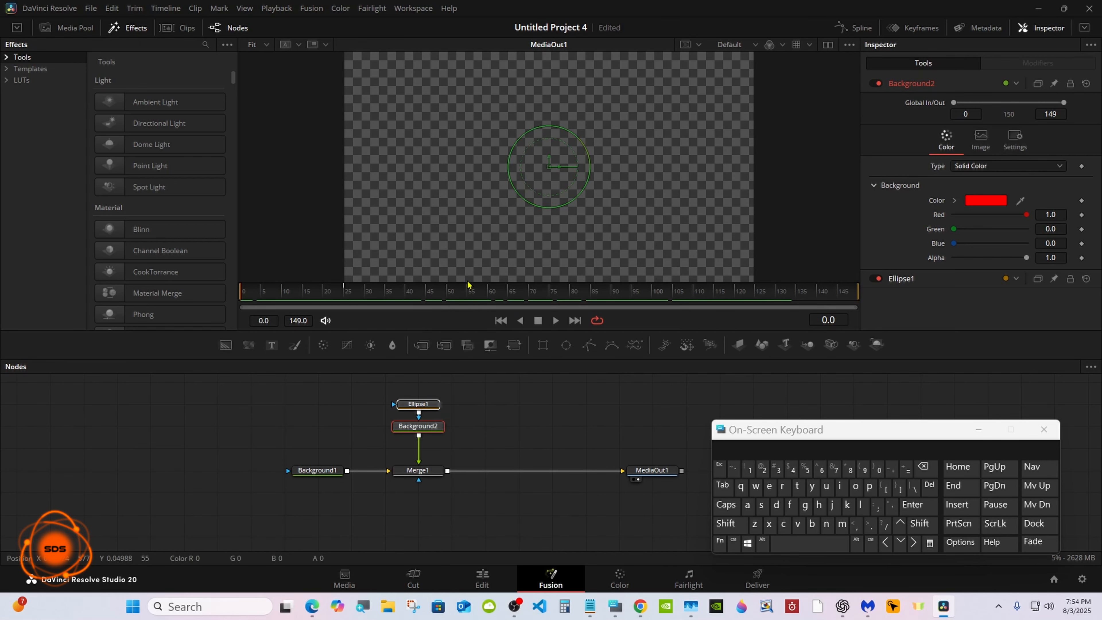
click(483, 425)
right_click(484, 428)
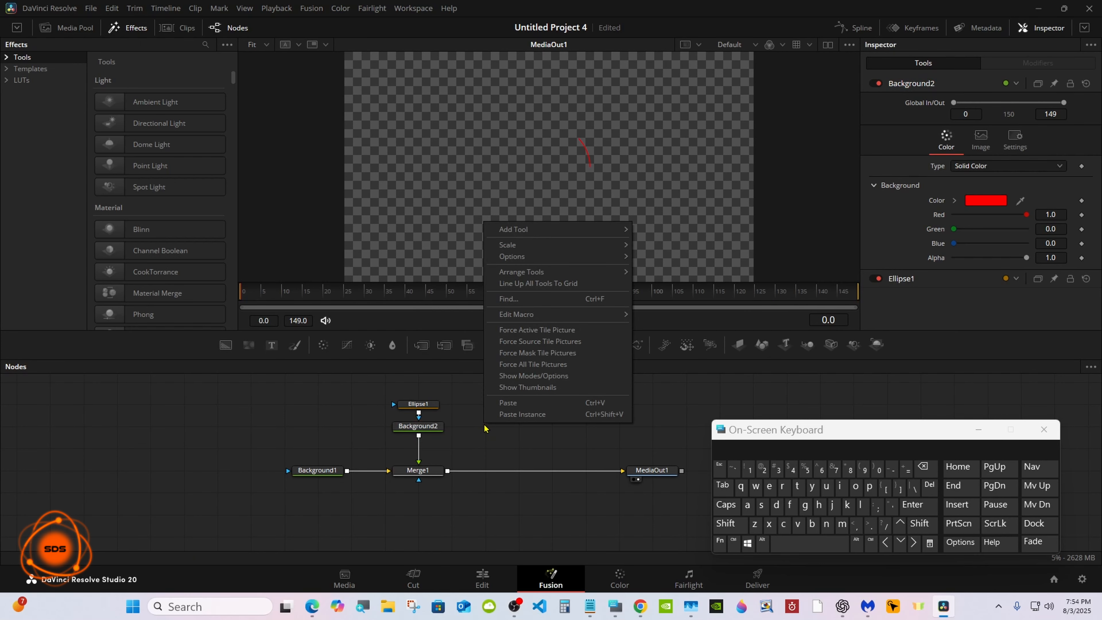
click(522, 415)
drag(748, 431, 756, 465)
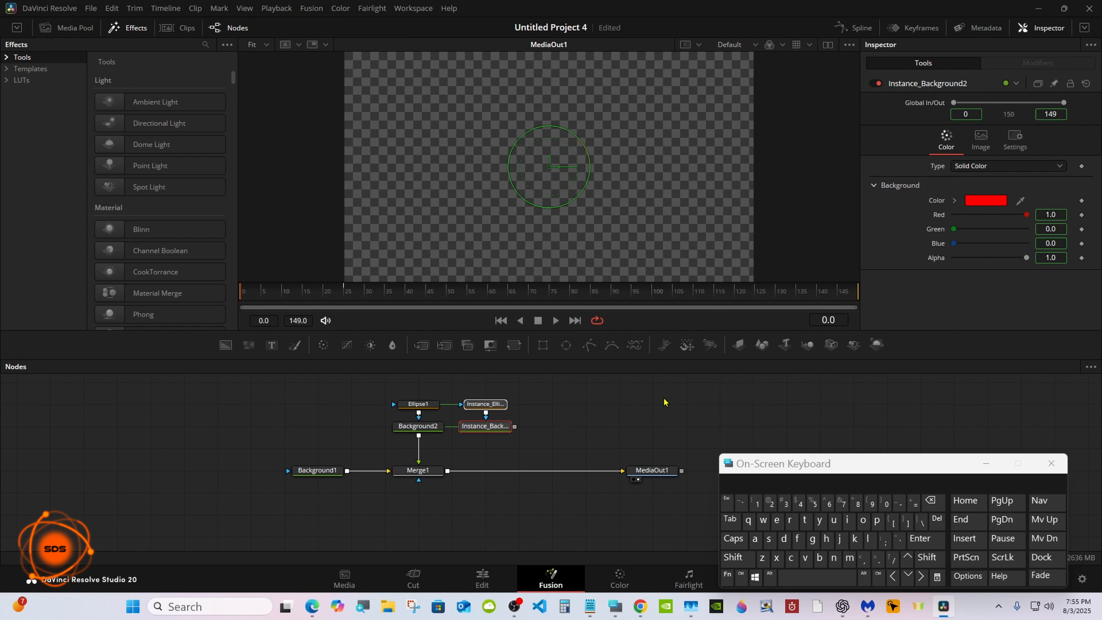
Step: Connect the instanced background into the merge chain after Merge1
click(560, 410)
drag(515, 427, 448, 471)
click(557, 417)
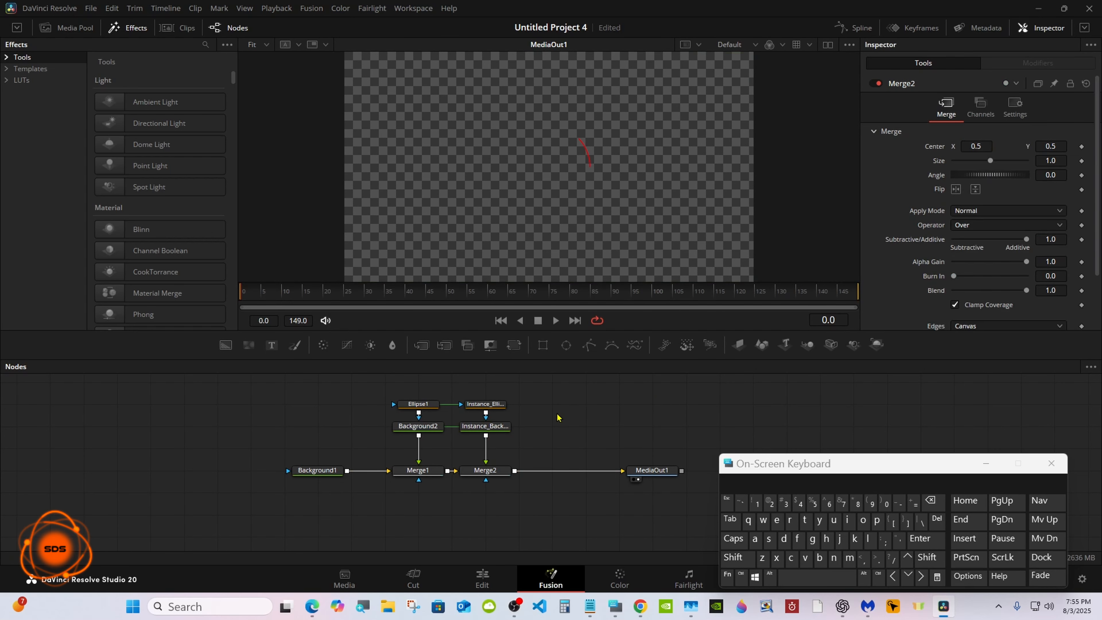
Step: Deinstance the Position of the instanced ellipse and set it to 0.25
click(503, 405)
drag(762, 474, 511, 473)
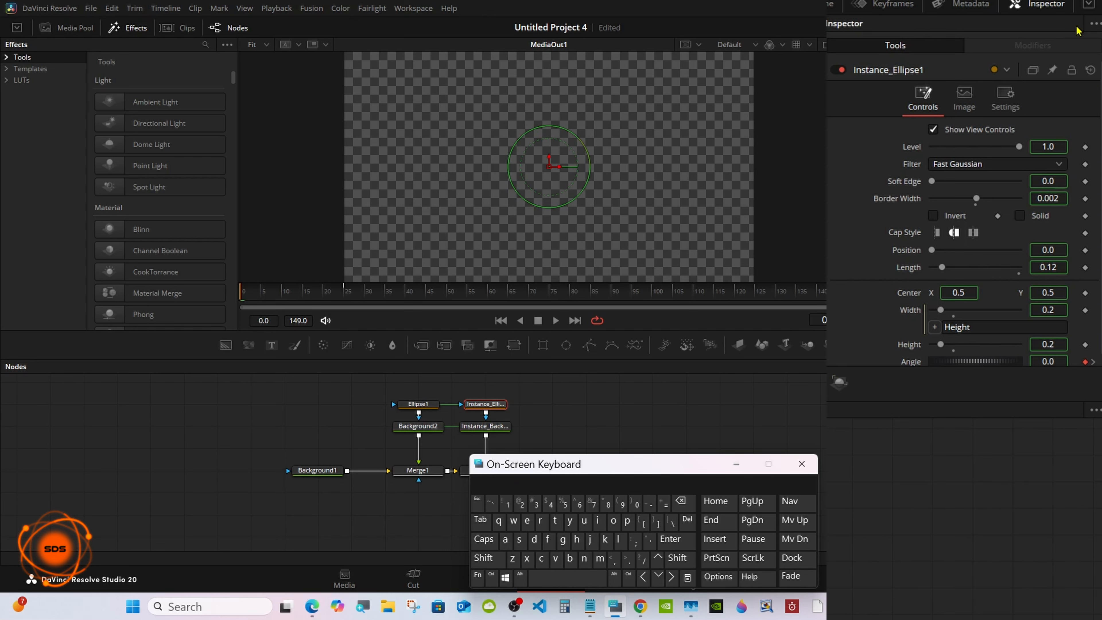
click(1085, 28)
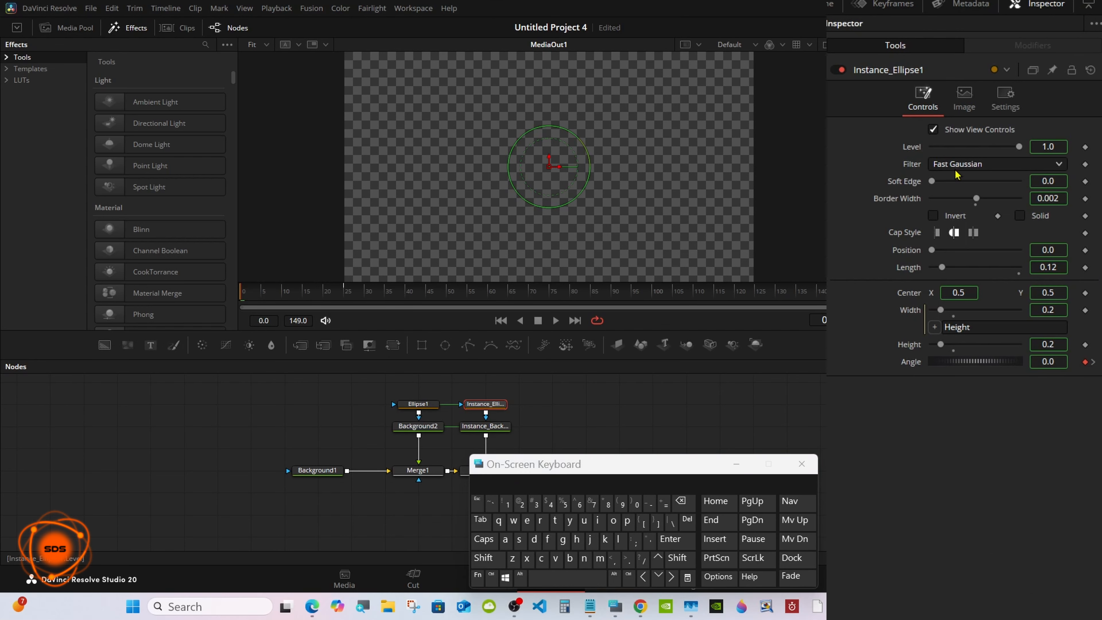
right_click(911, 253)
click(936, 382)
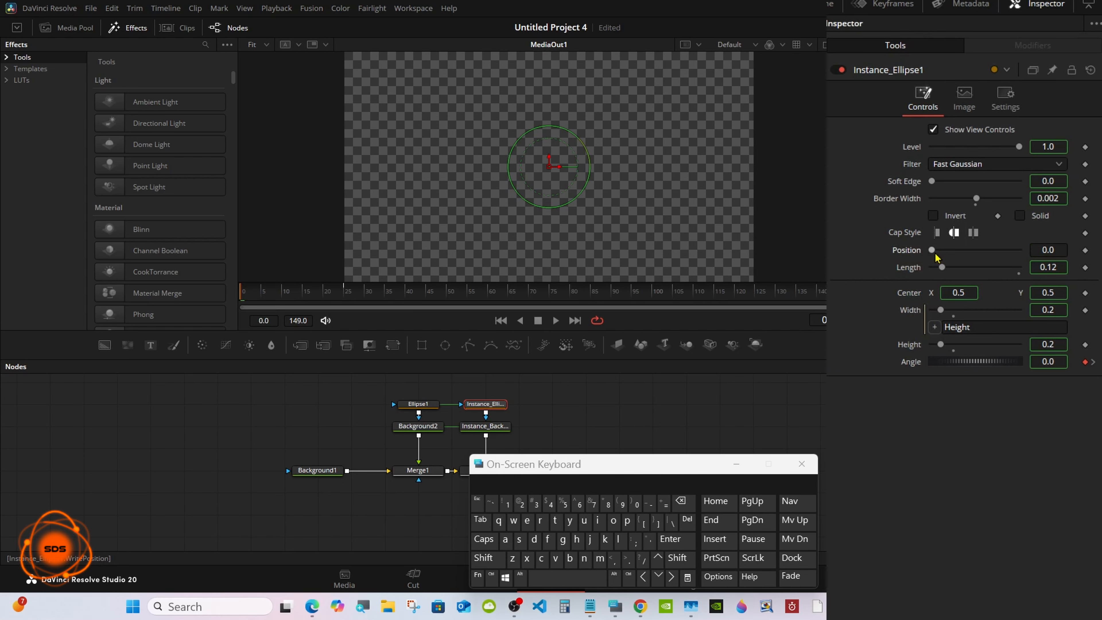
click(1057, 250)
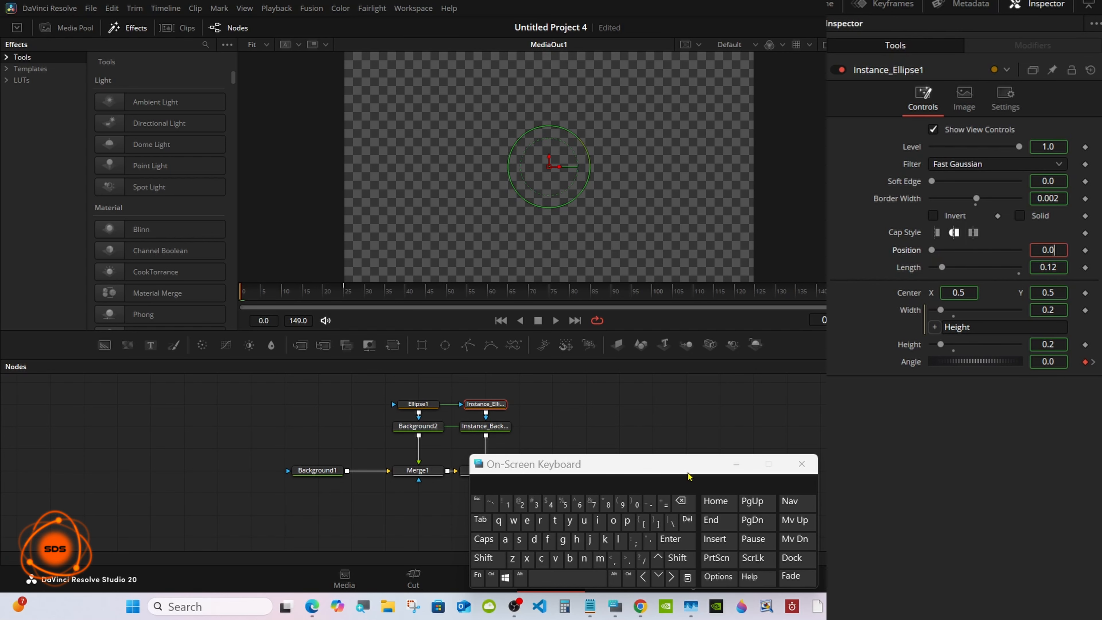
click(681, 503)
click(519, 503)
click(563, 502)
click(671, 539)
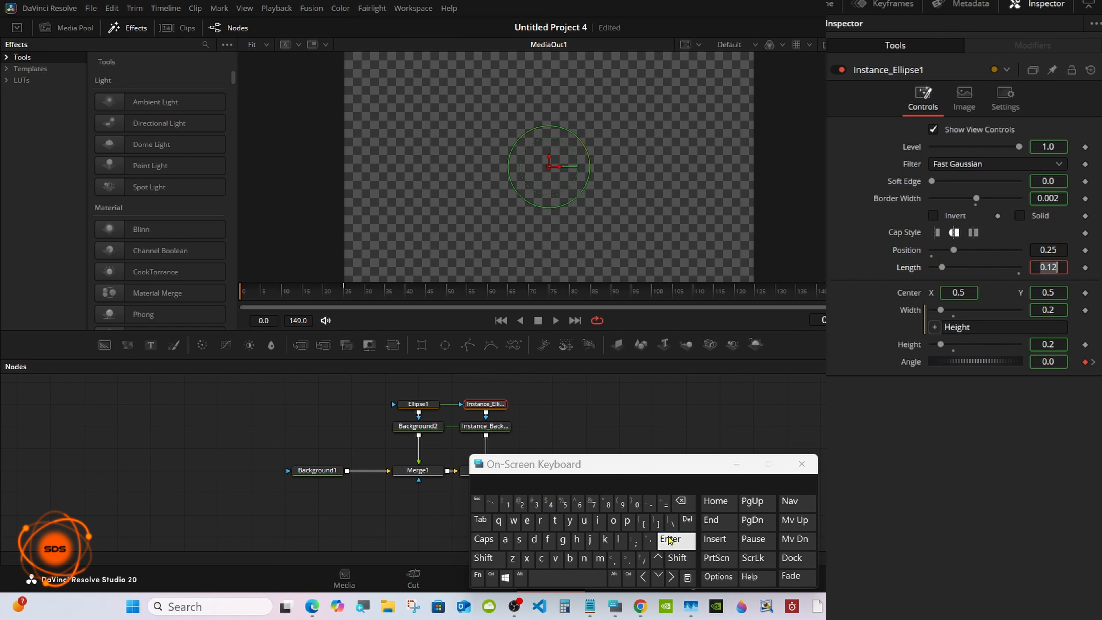
click(614, 407)
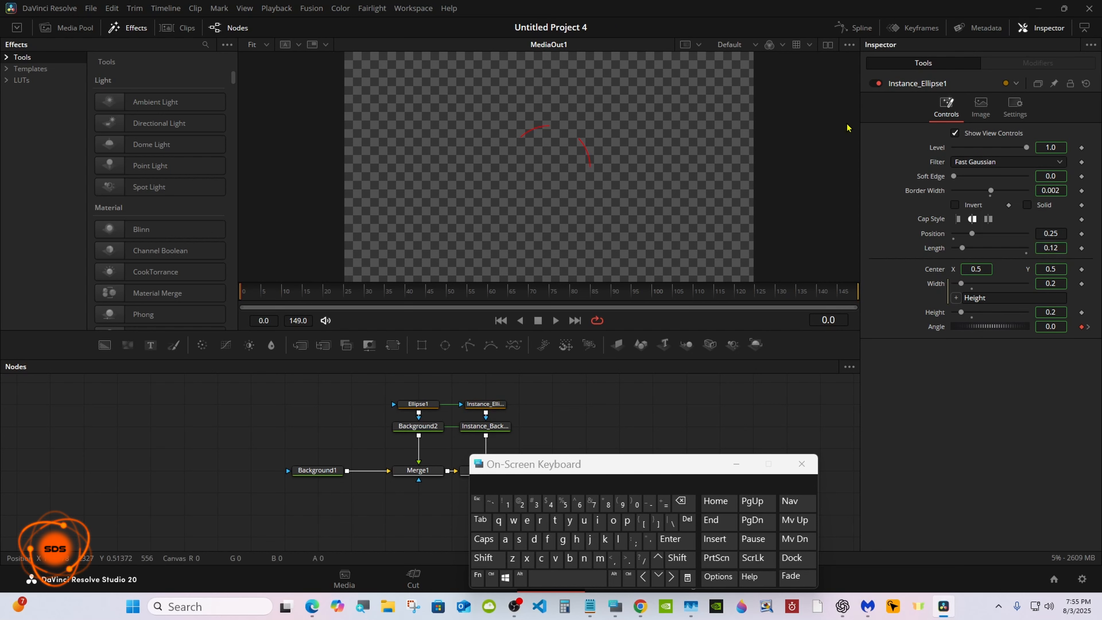
Step: Turn off the viewer's checker underlay
click(849, 45)
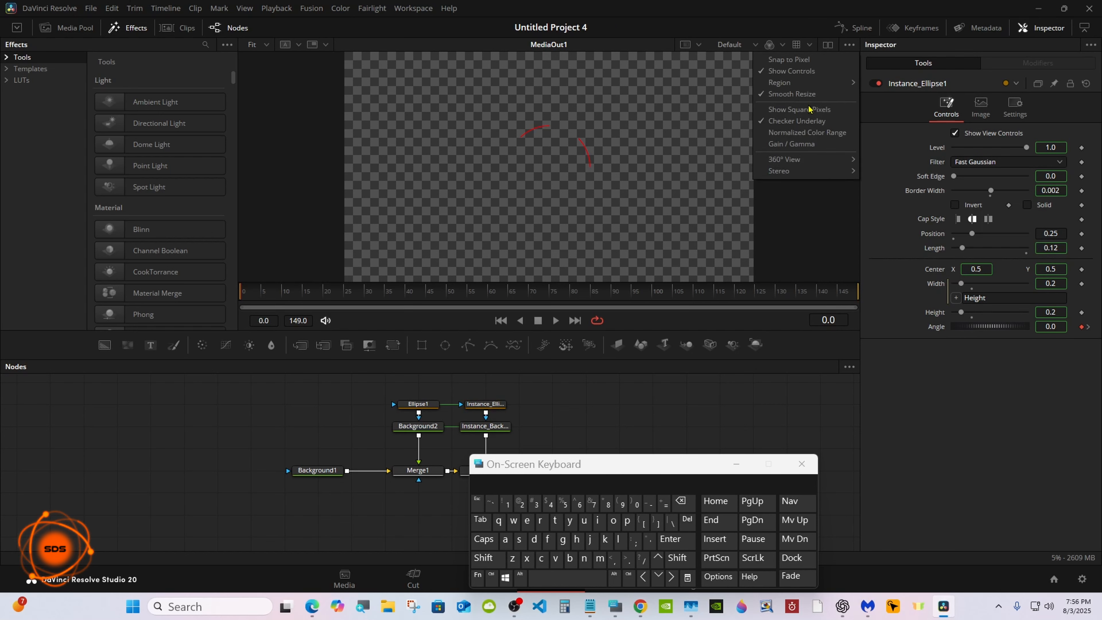
click(804, 122)
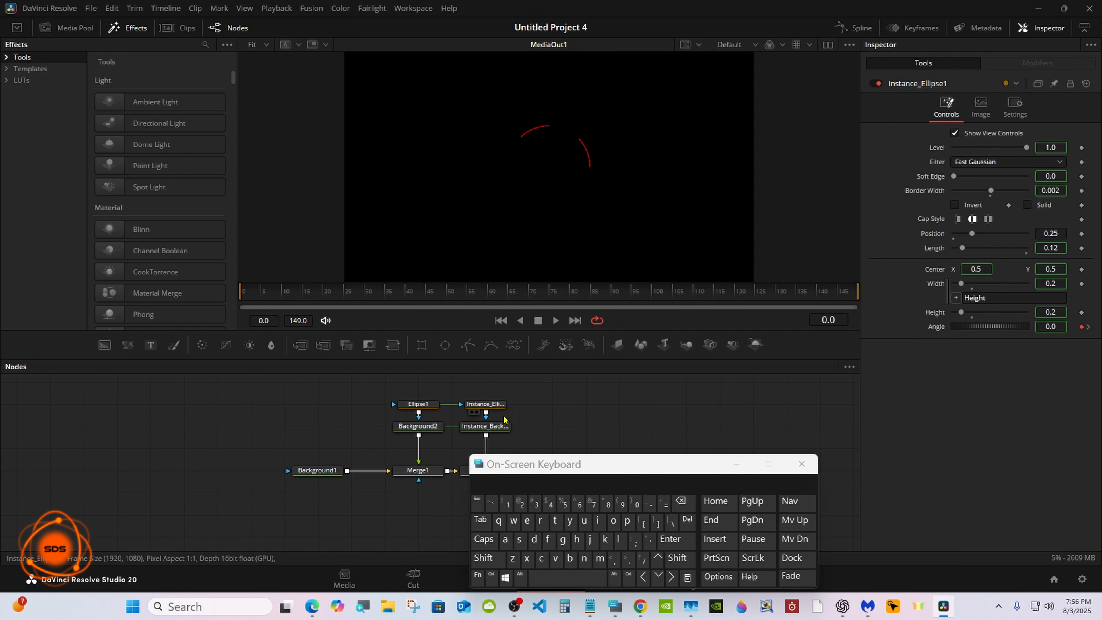
Step: Copy the instanced ellipse and background pair, paste it as a new instance, and connect it into the merge chain
drag(534, 471, 761, 472)
drag(476, 389, 490, 435)
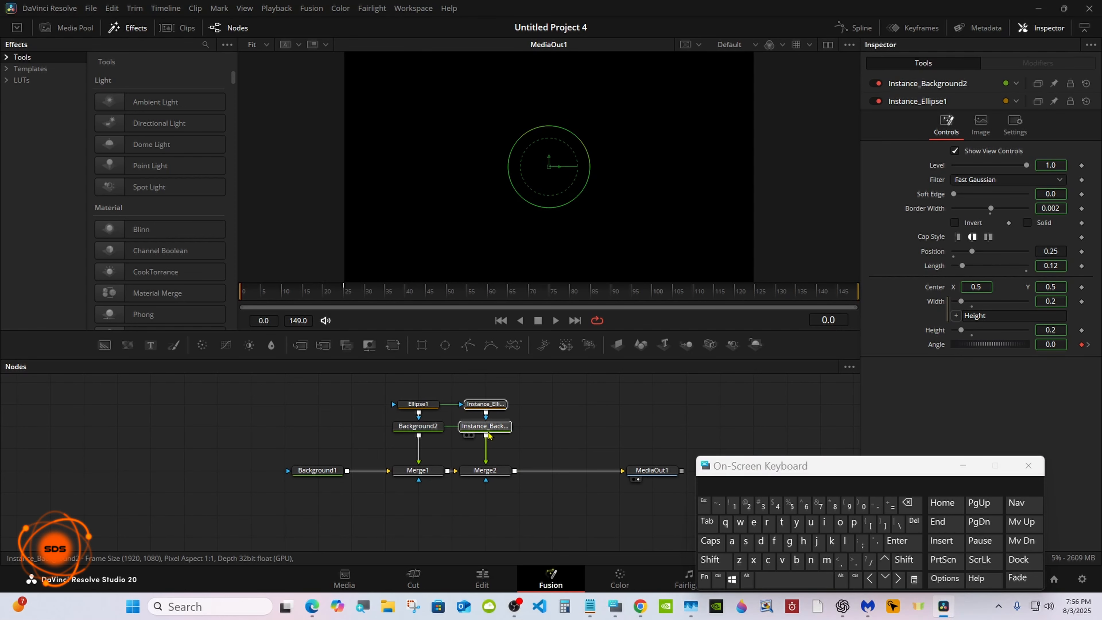
right_click(489, 435)
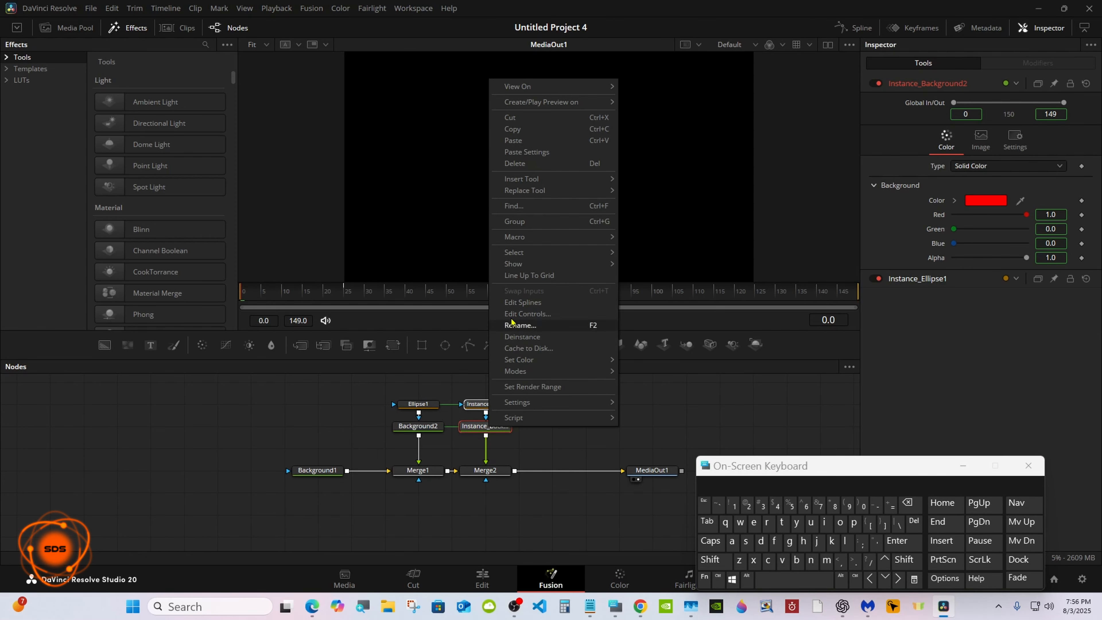
click(513, 129)
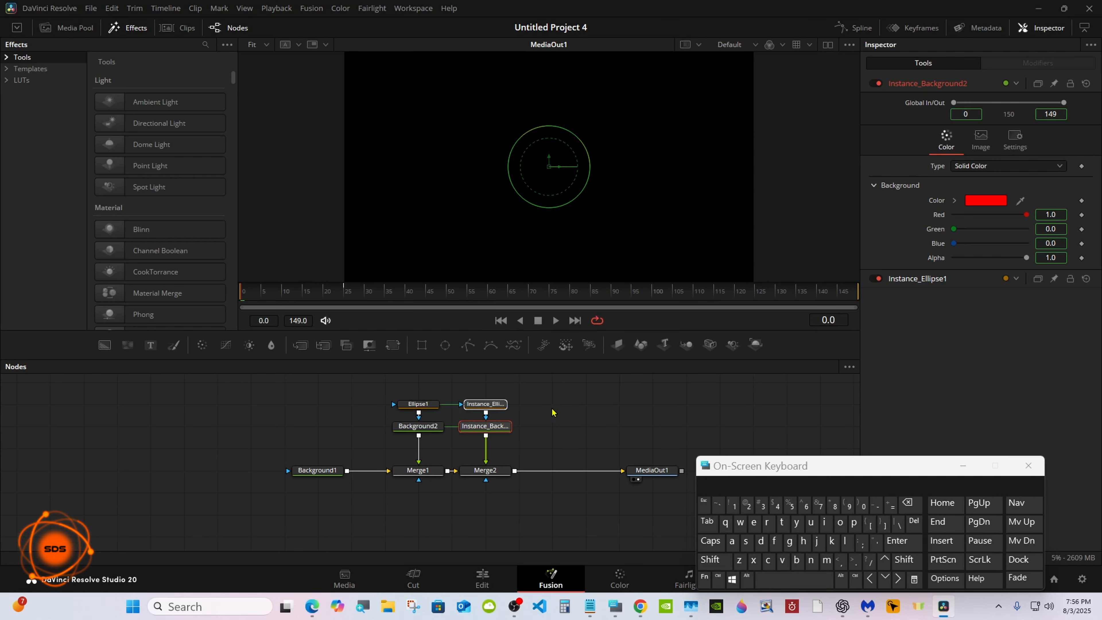
click(557, 429)
right_click(558, 430)
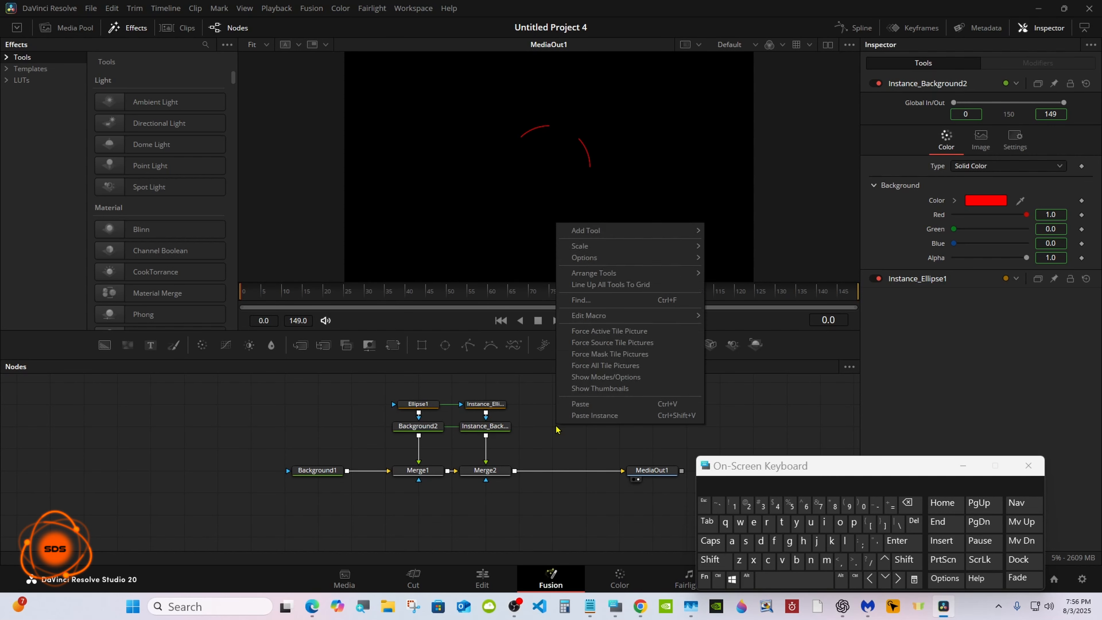
click(578, 421)
drag(581, 427, 515, 472)
drag(639, 472, 670, 472)
Step: Deinstance the Position of the newest ellipse instance and set it to 0.5
click(560, 407)
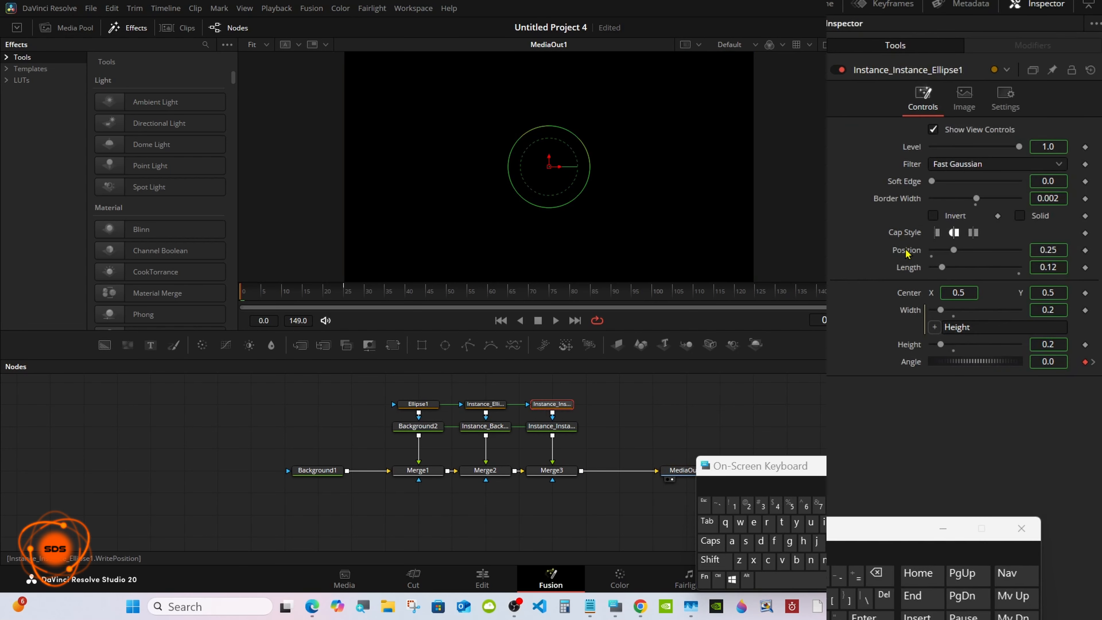
right_click(906, 251)
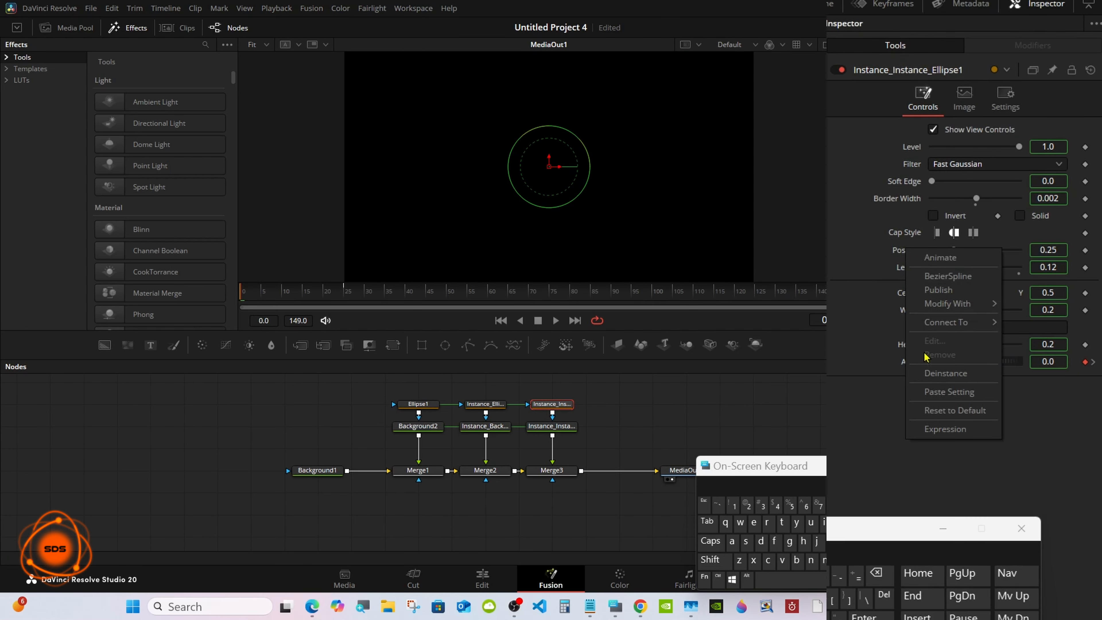
click(927, 375)
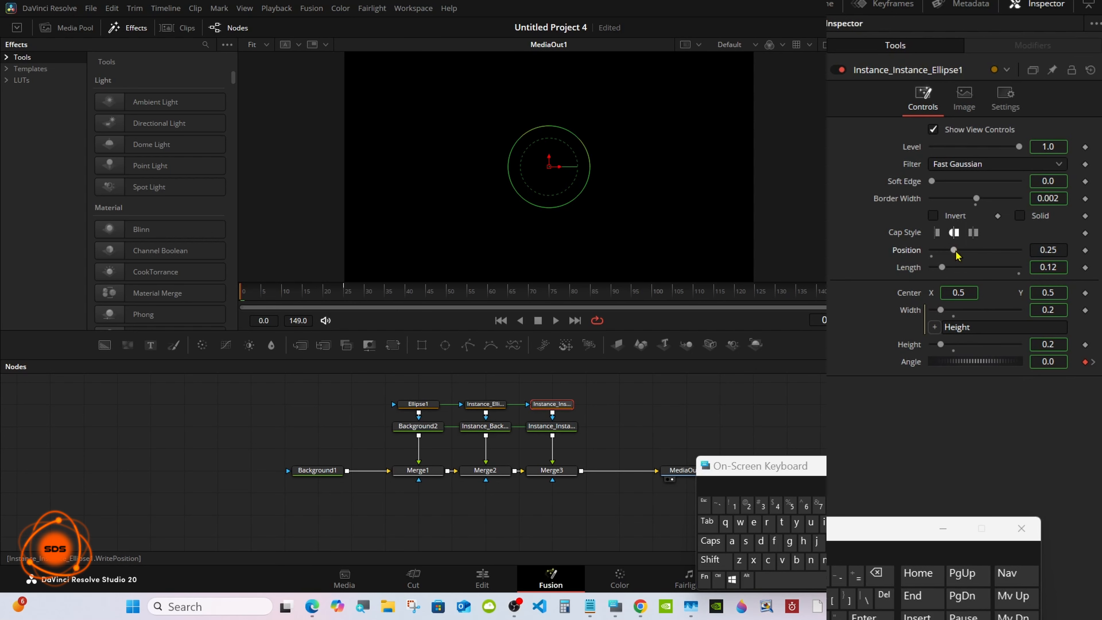
click(714, 395)
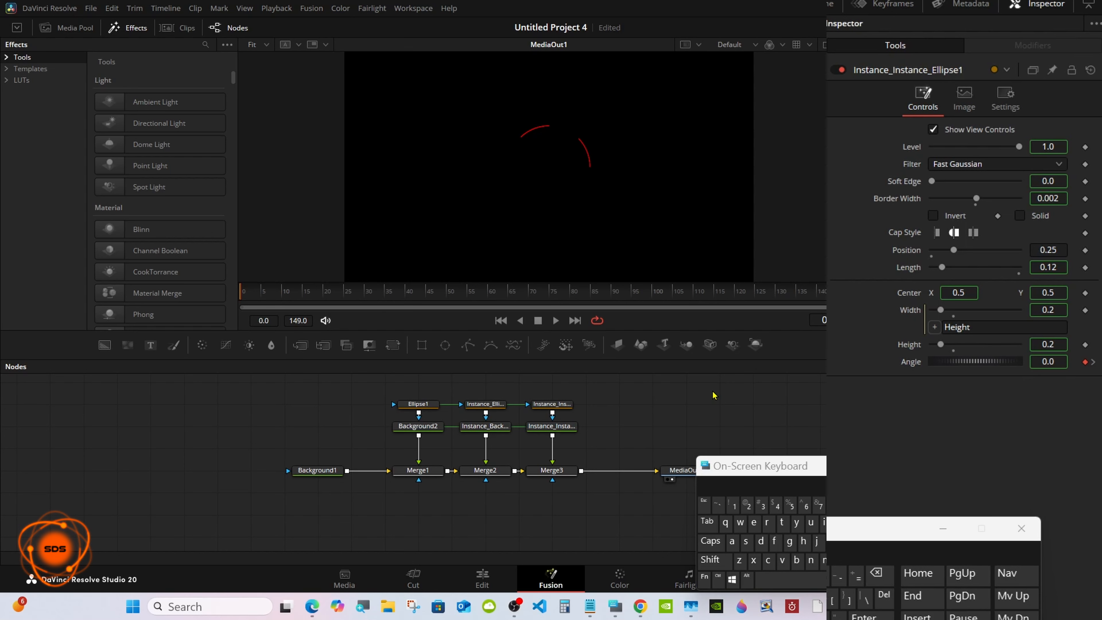
drag(955, 251, 982, 254)
key(BackSpace)
key(BackSpace)
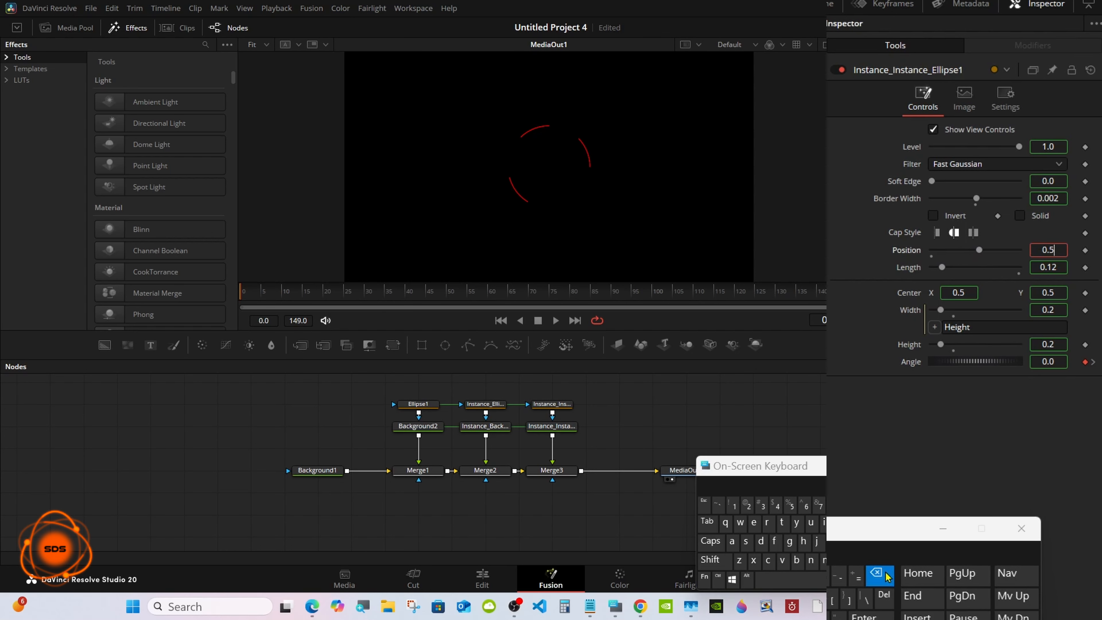
key(Return)
Step: Copy the latest ellipse and background pair, paste it as an instance, and connect it after Merge3
drag(539, 387, 577, 436)
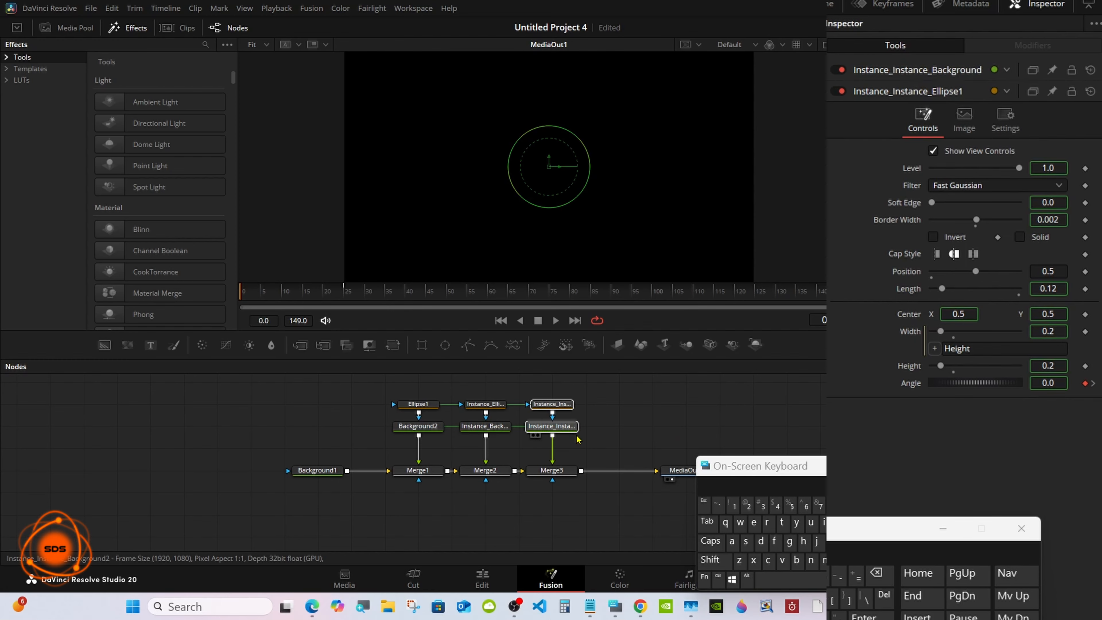
right_click(556, 430)
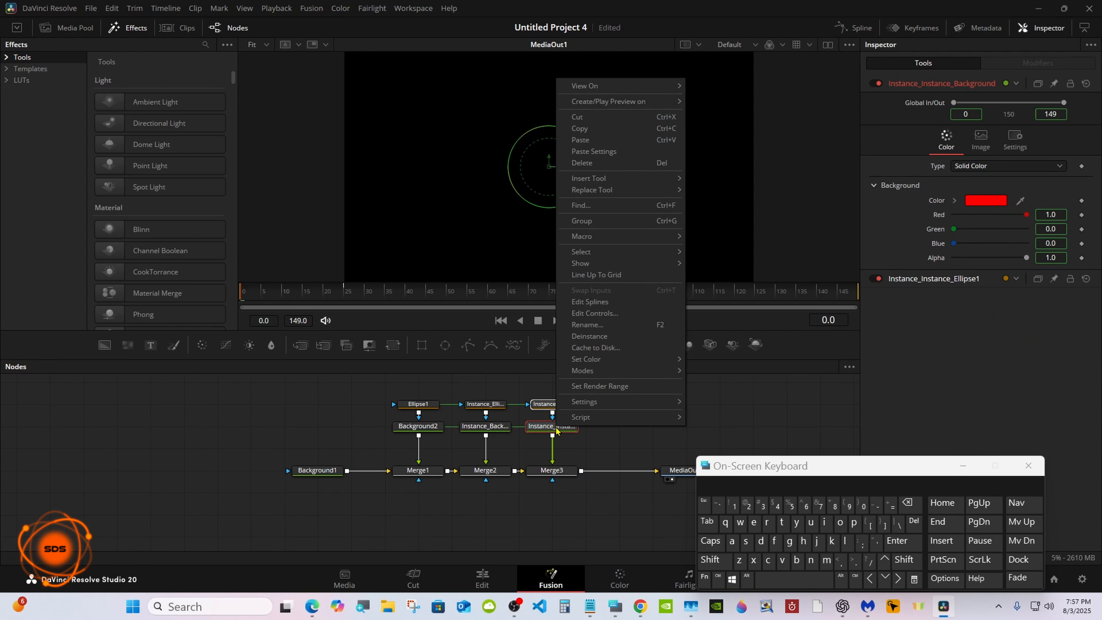
click(600, 130)
click(624, 430)
right_click(624, 430)
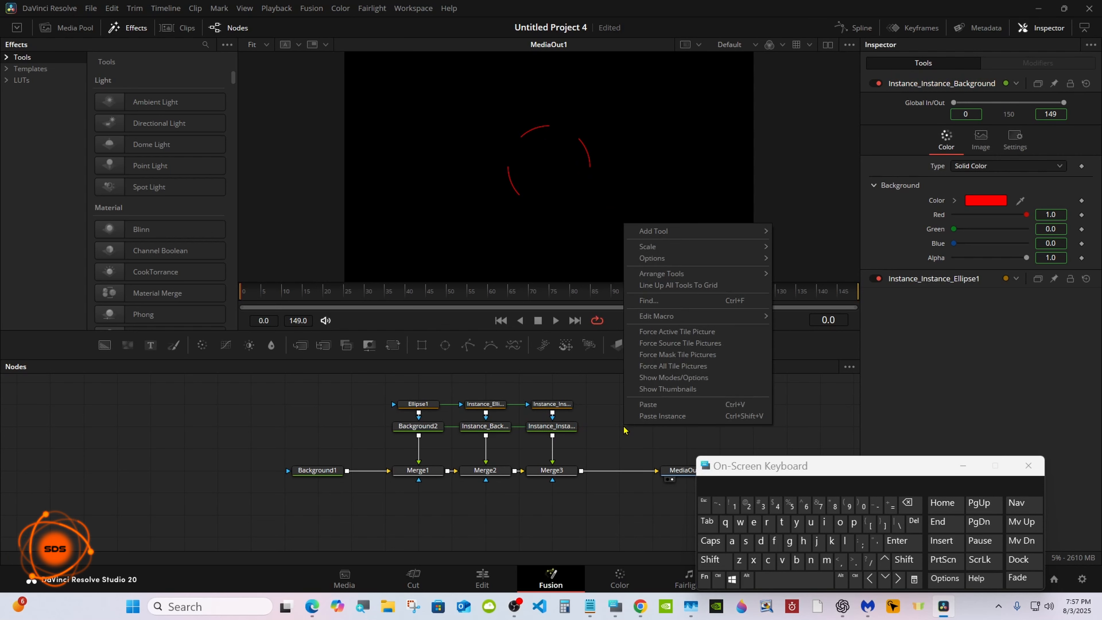
click(662, 416)
drag(649, 426, 584, 474)
Step: Deinstance the Position of the fourth ellipse instance
click(624, 412)
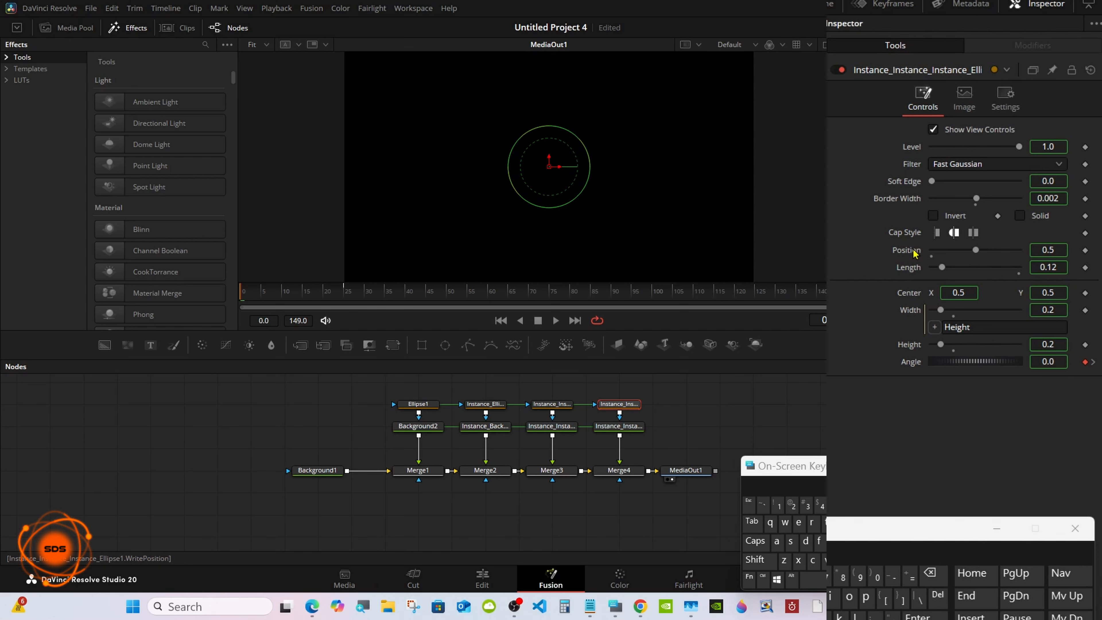
right_click(914, 253)
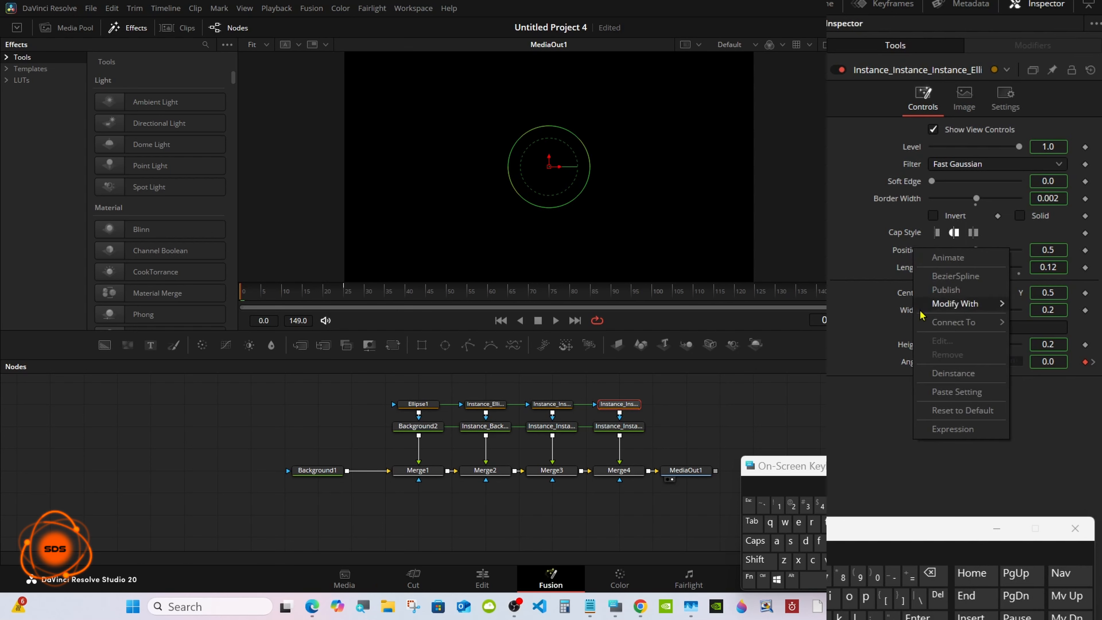
click(933, 374)
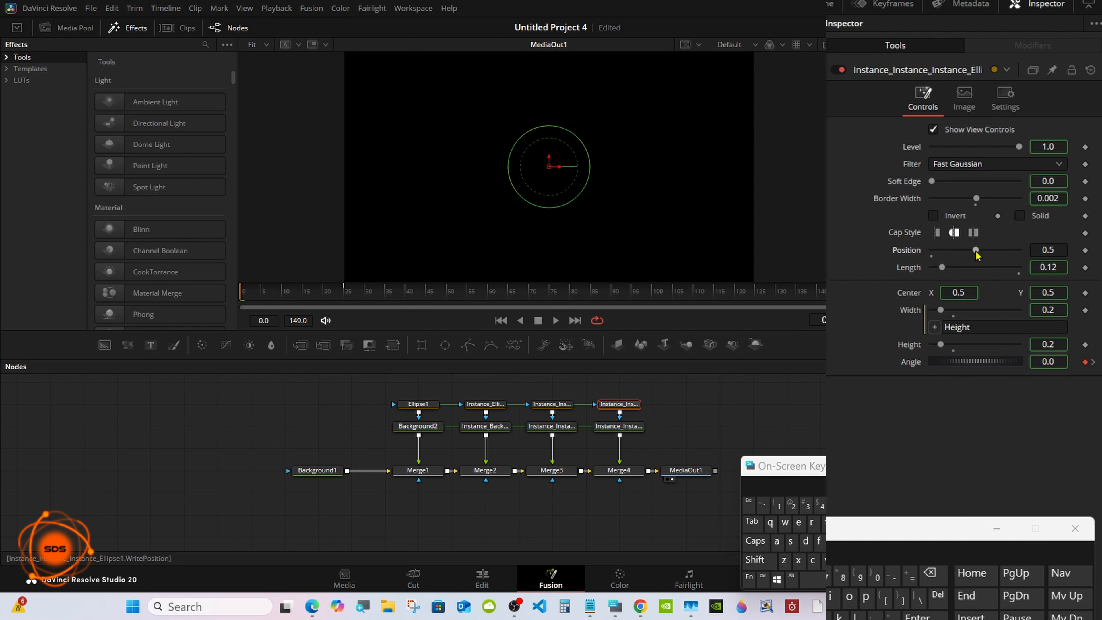
Step: Set the Position of the fourth ellipse instance to 0.75
click(1058, 249)
click(931, 574)
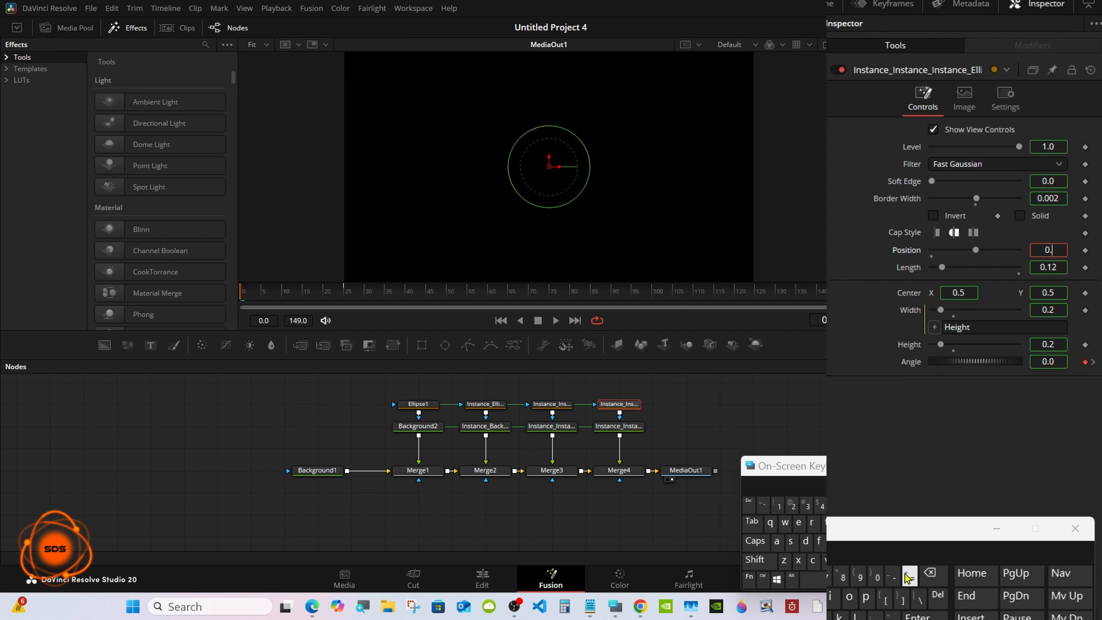
click(828, 577)
key(Return)
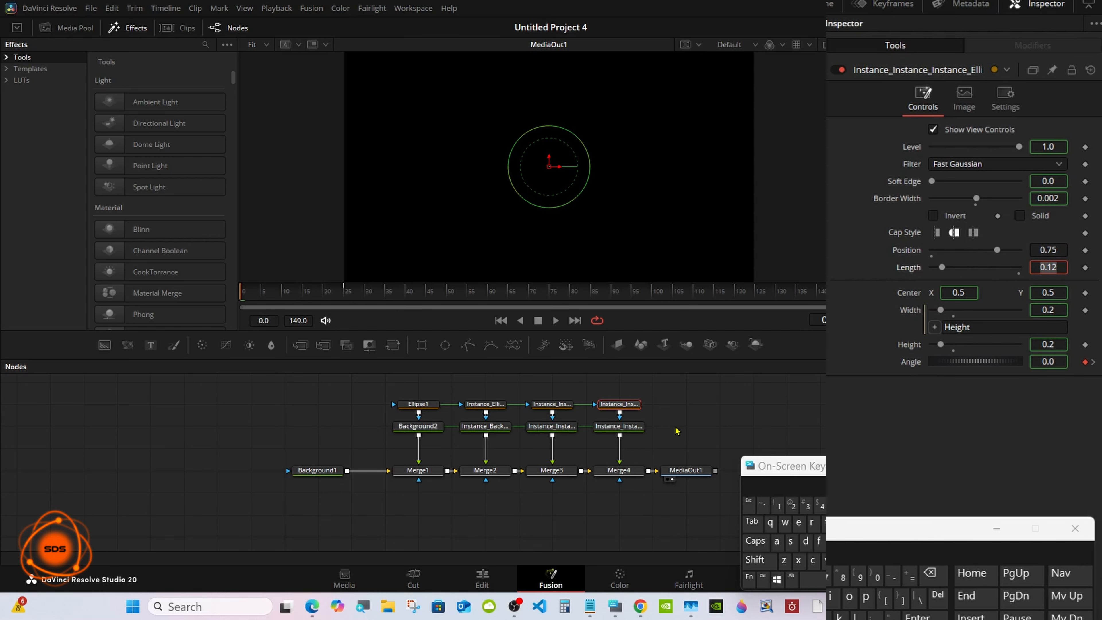
Step: Scrub the timeline to preview the rotating ring arcs
click(667, 415)
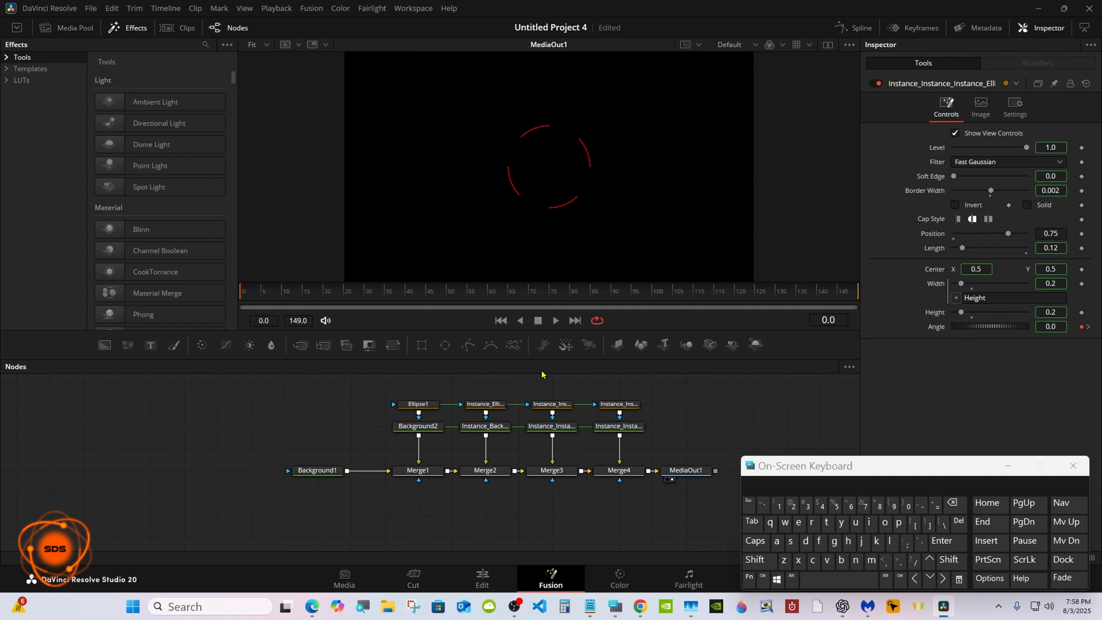
drag(262, 293, 362, 296)
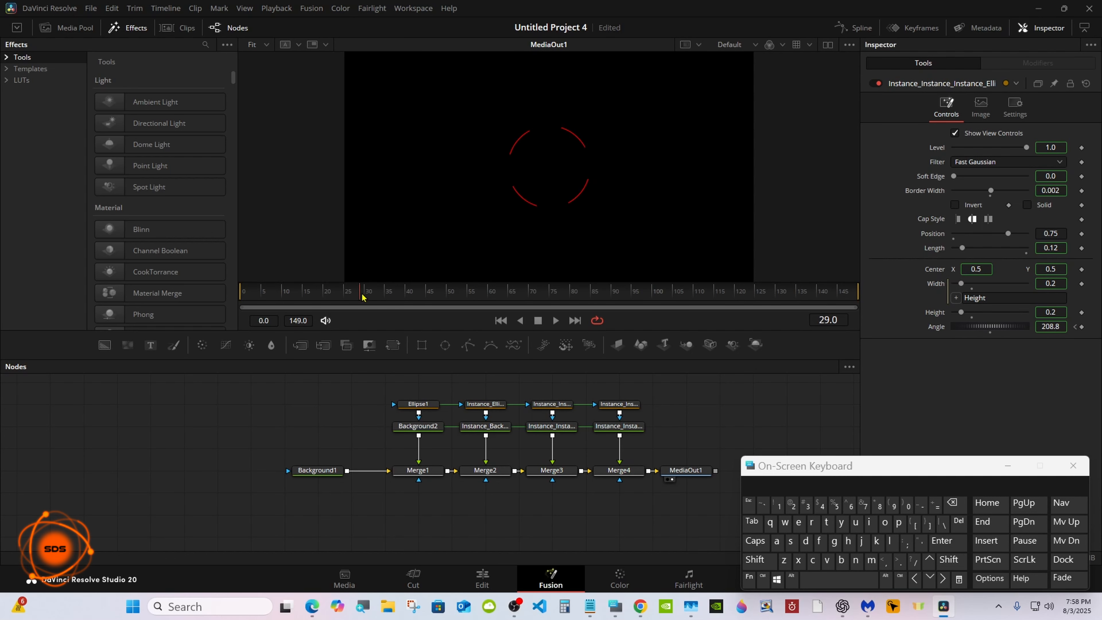
drag(328, 463, 362, 464)
drag(800, 466, 799, 408)
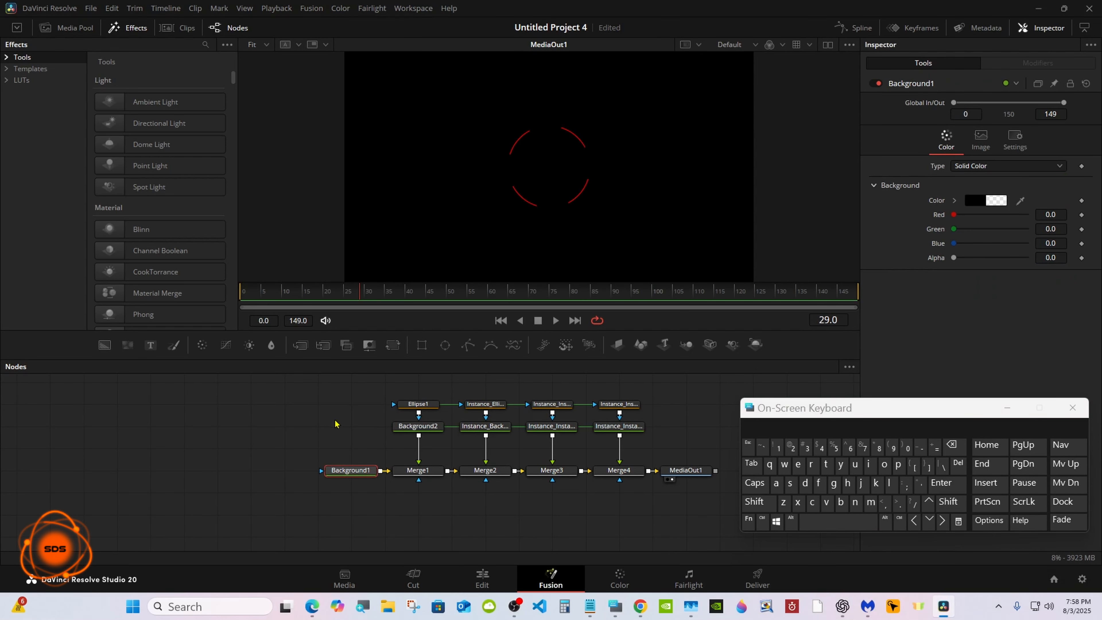
Step: Rename the Background2 node to Color
click(420, 427)
right_click(419, 429)
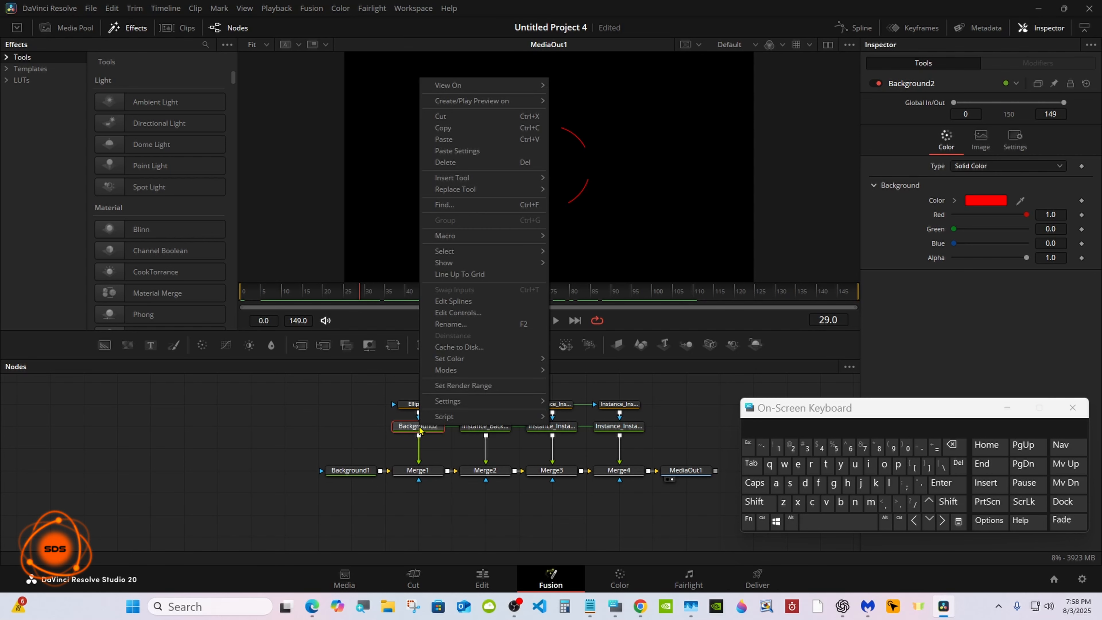
click(452, 306)
click(755, 501)
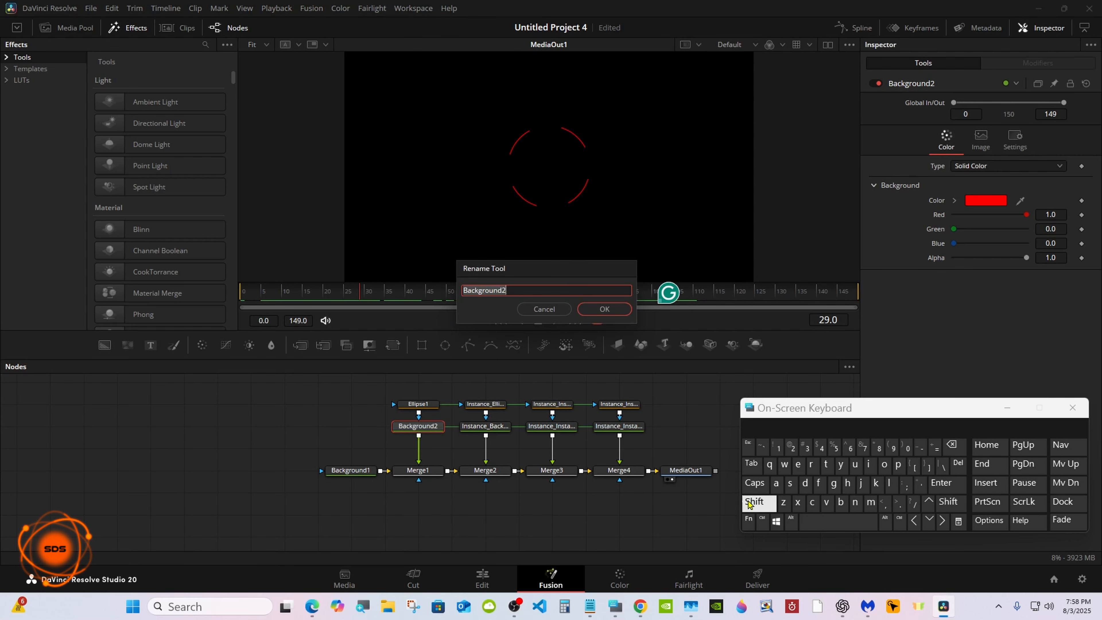
click(813, 503)
click(884, 464)
click(889, 482)
click(756, 426)
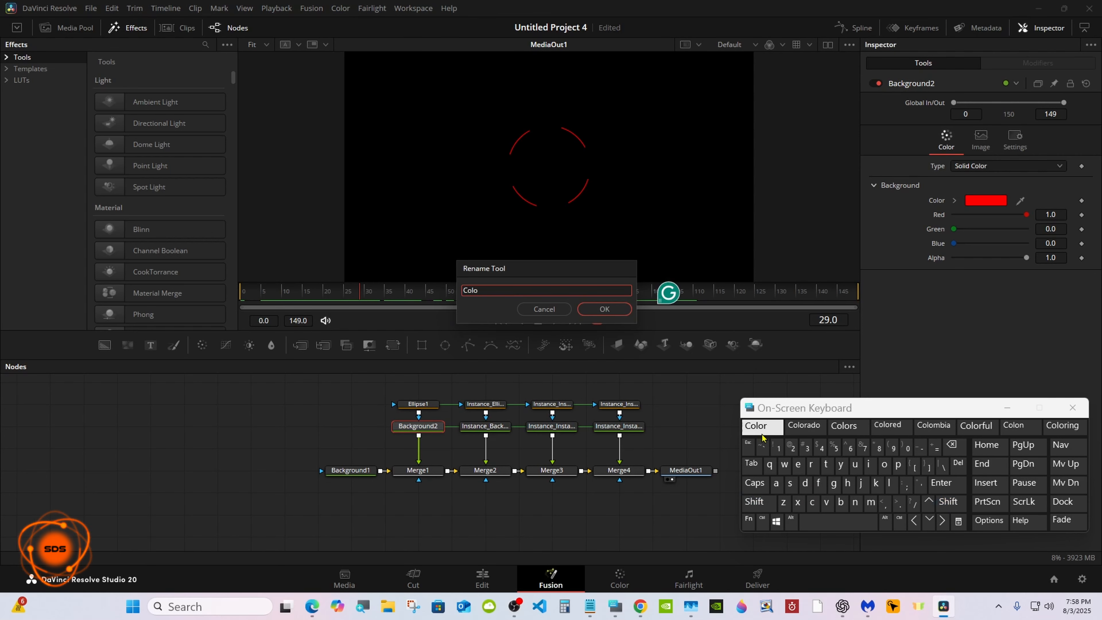
click(604, 309)
drag(759, 410, 765, 386)
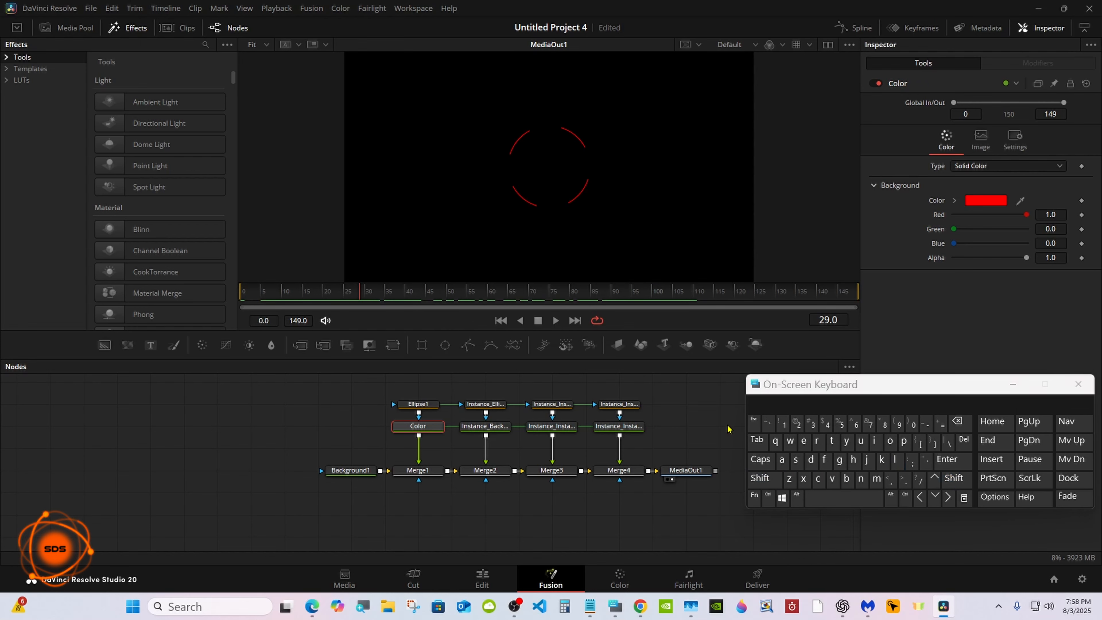
Step: Select all the nodes and create a macro from them
click(695, 430)
click(768, 497)
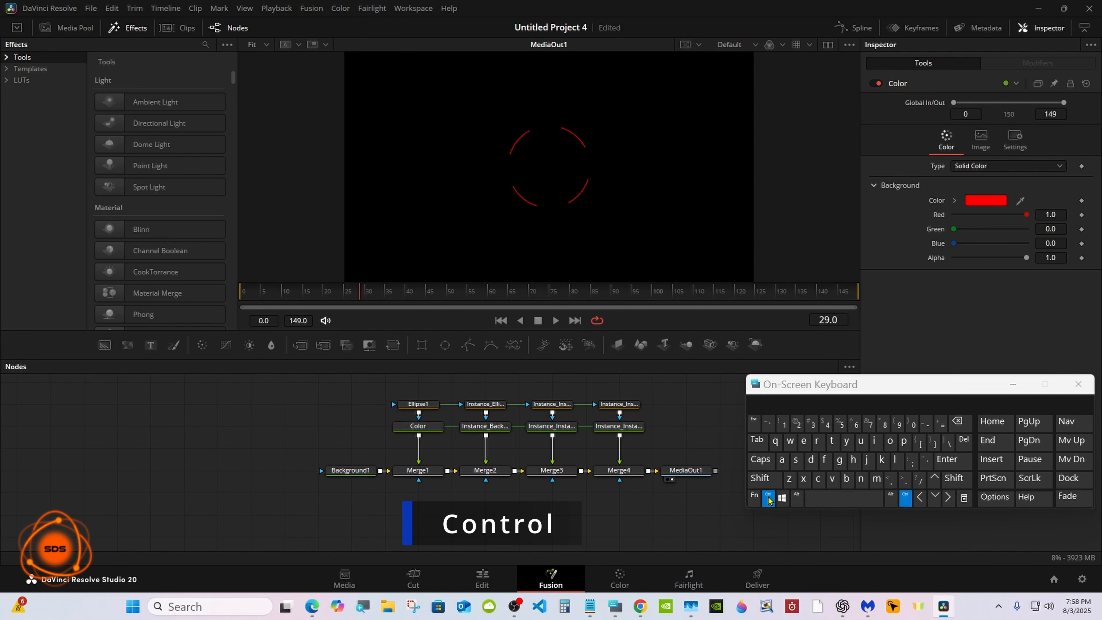
ctrl+click(418, 404)
ctrl+click(418, 426)
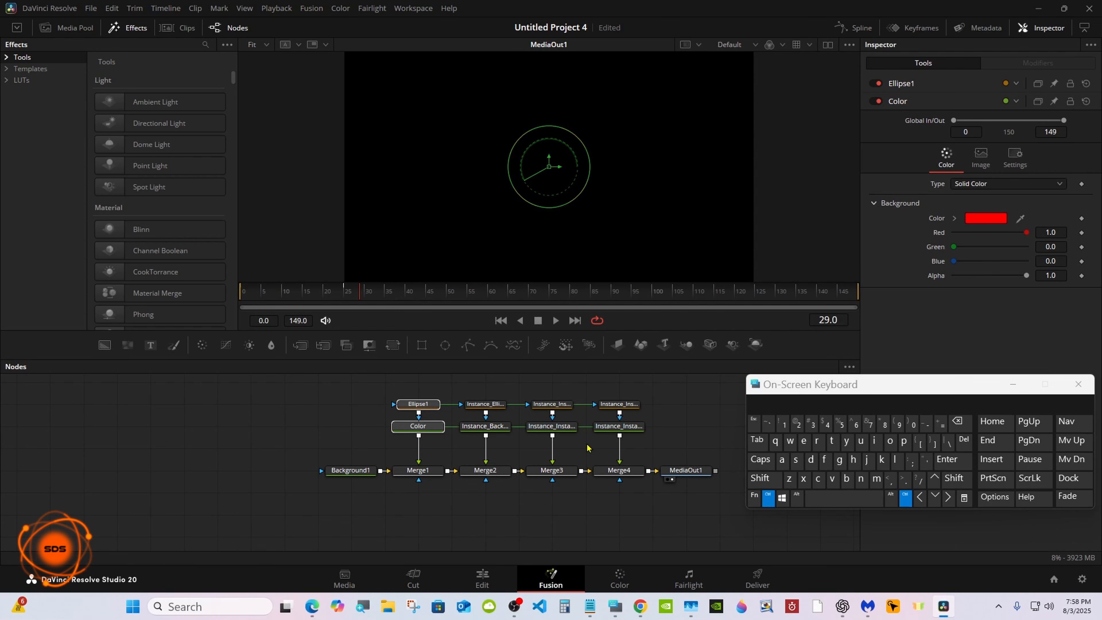
click(783, 461)
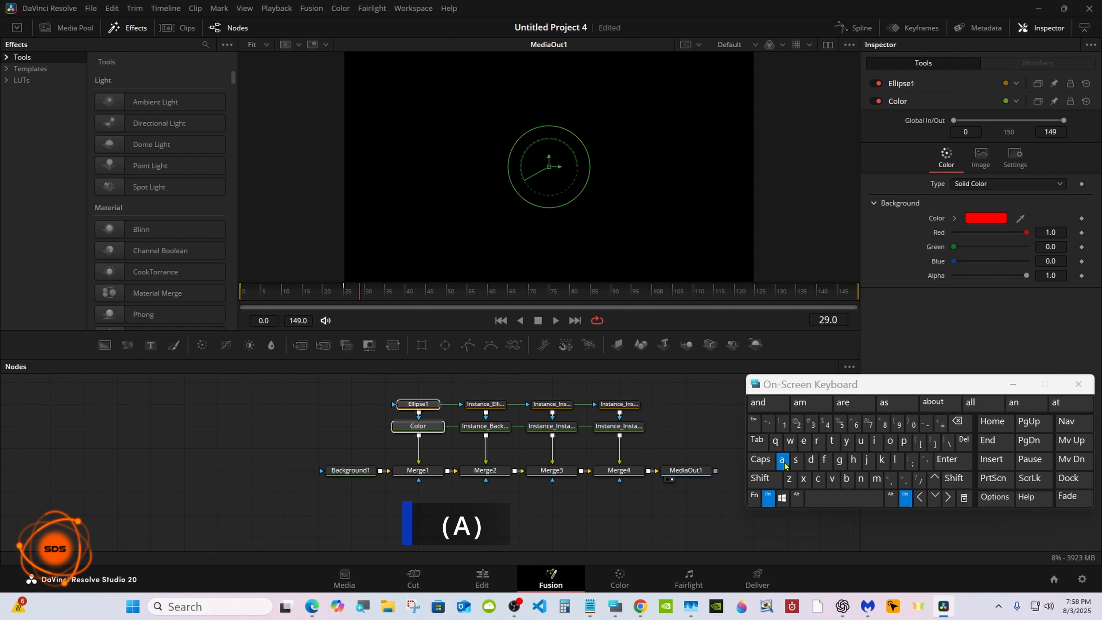
click(768, 499)
ctrl+click(690, 472)
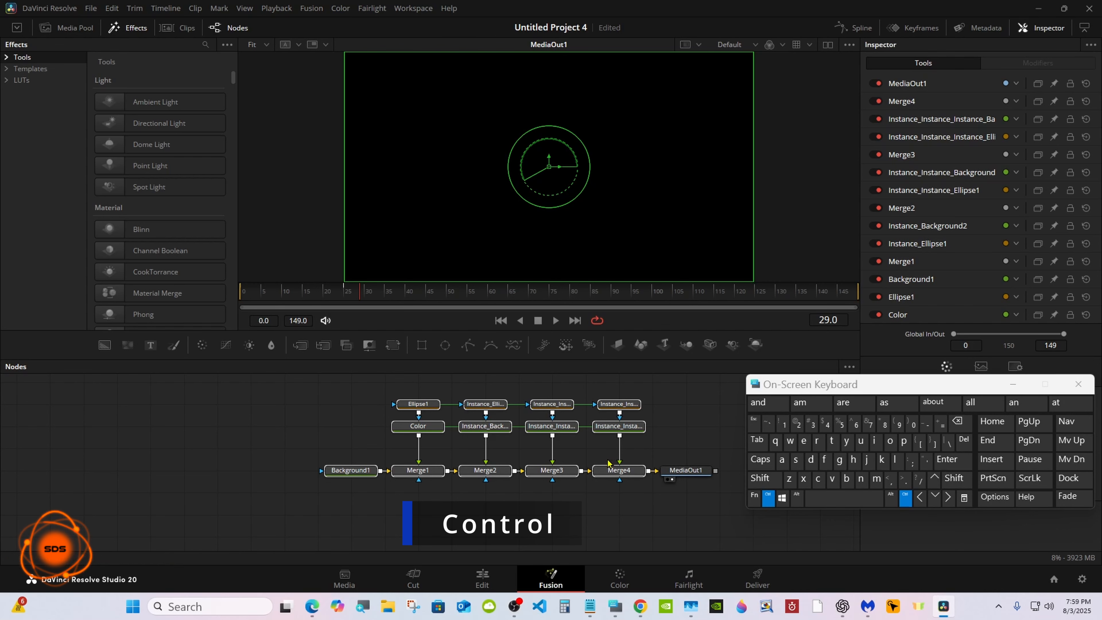
right_click(488, 432)
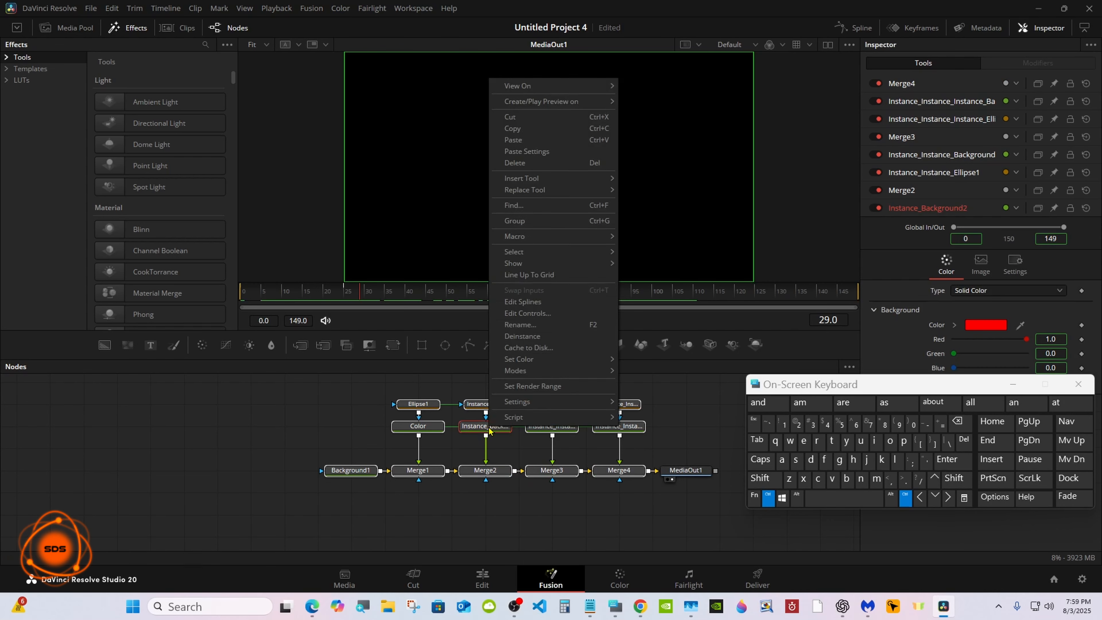
mouse_move(538, 240)
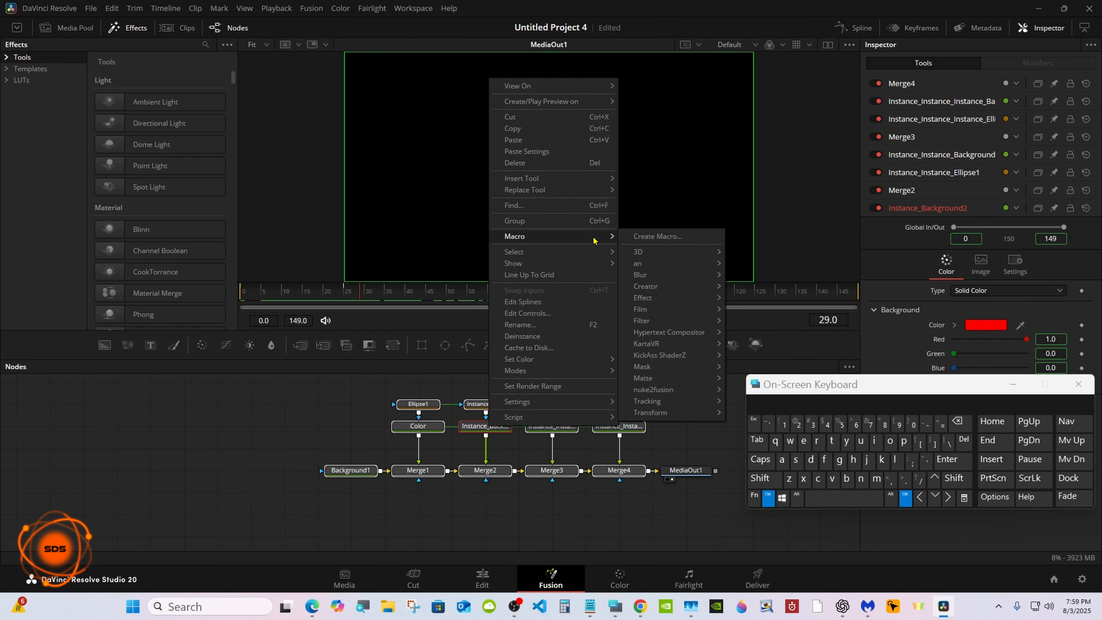
click(666, 238)
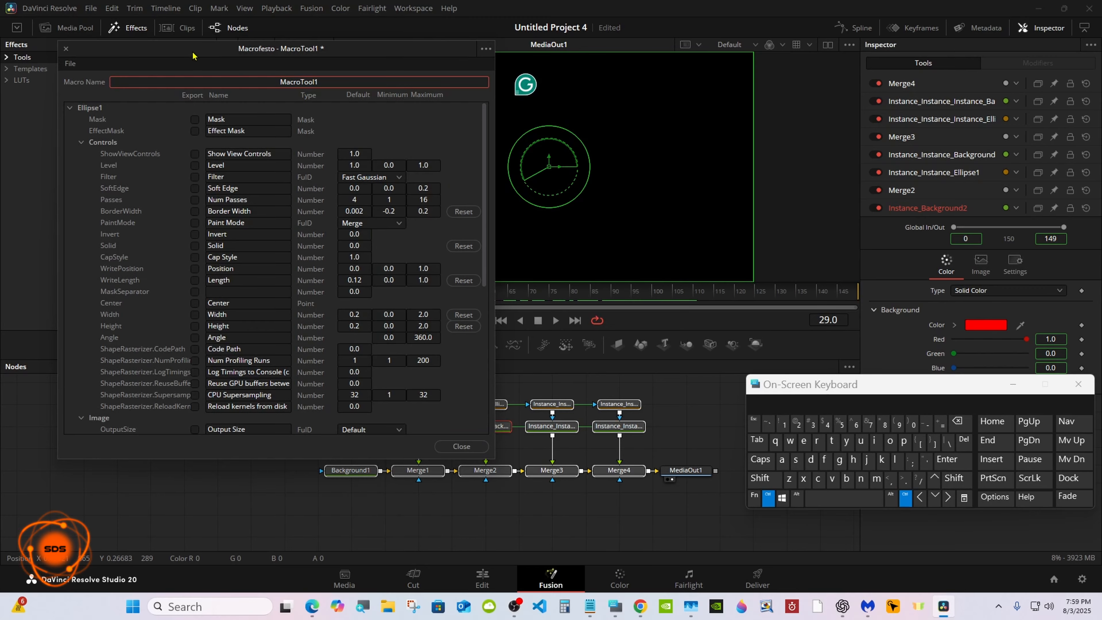
Step: Name the macro Round High Tutorial
drag(192, 53, 530, 108)
drag(790, 387, 706, 320)
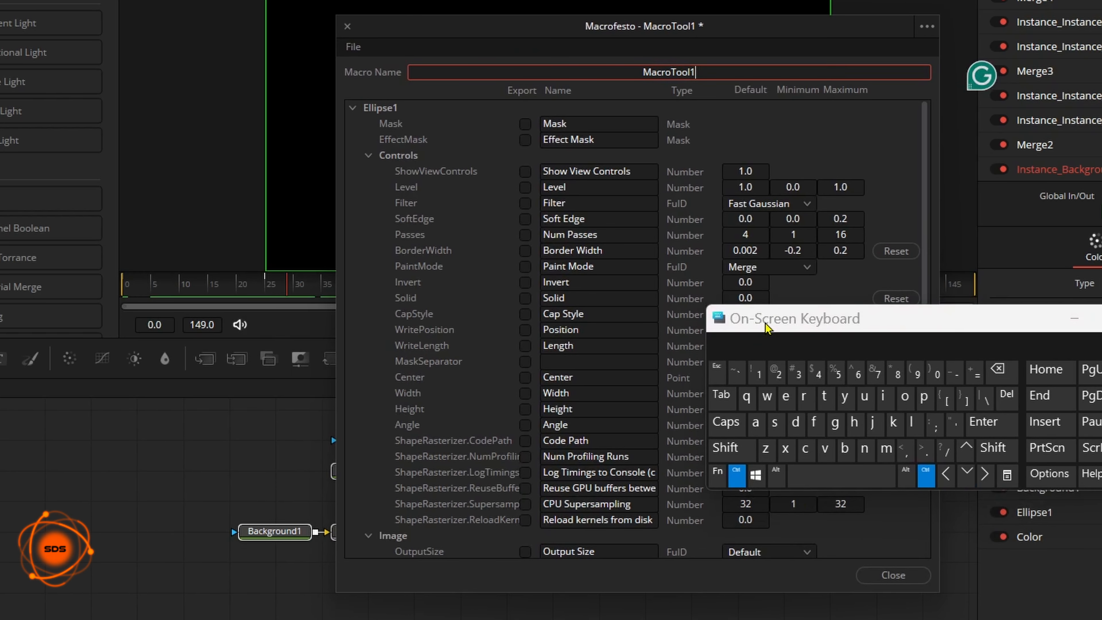
click(997, 370)
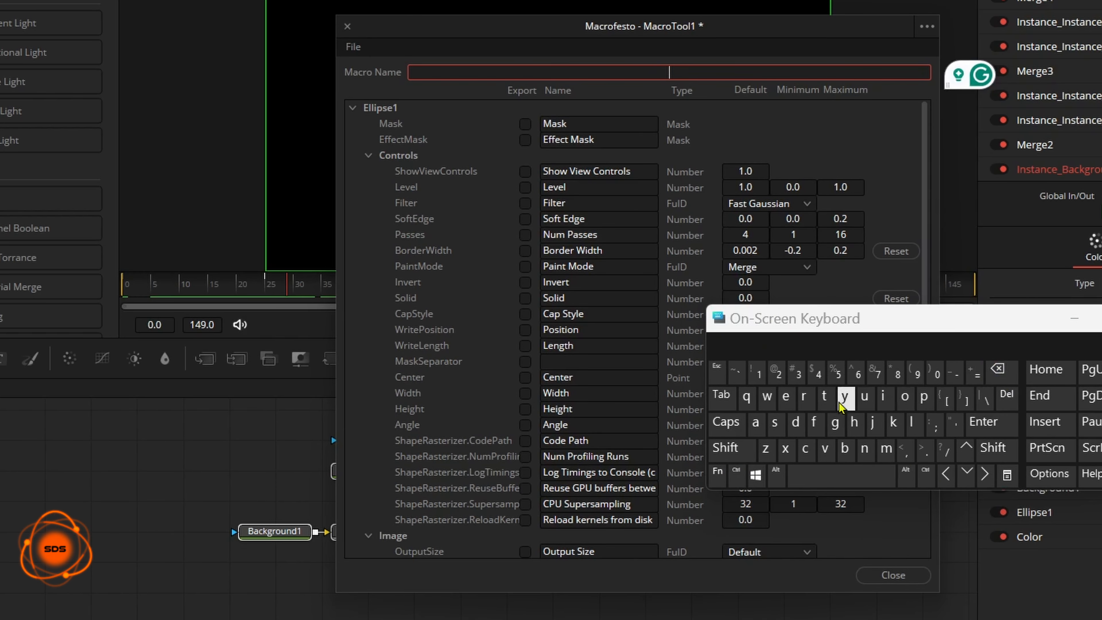
click(733, 447)
click(803, 396)
click(905, 396)
click(865, 396)
click(865, 448)
click(795, 422)
click(808, 475)
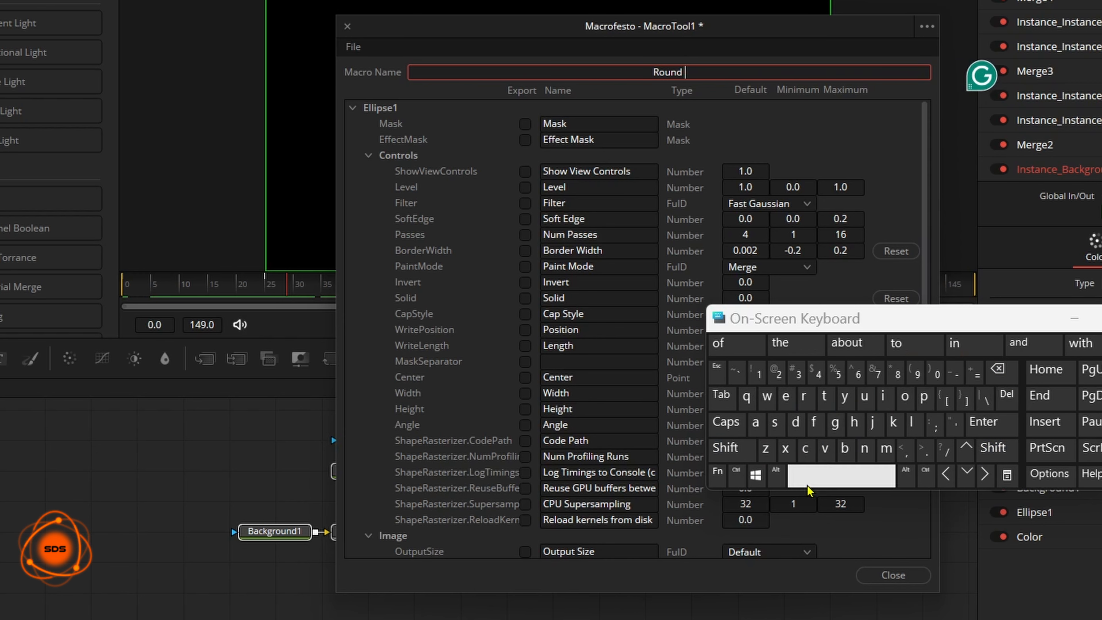
click(733, 450)
click(855, 424)
click(883, 397)
click(835, 423)
click(855, 424)
click(825, 473)
click(741, 451)
click(824, 397)
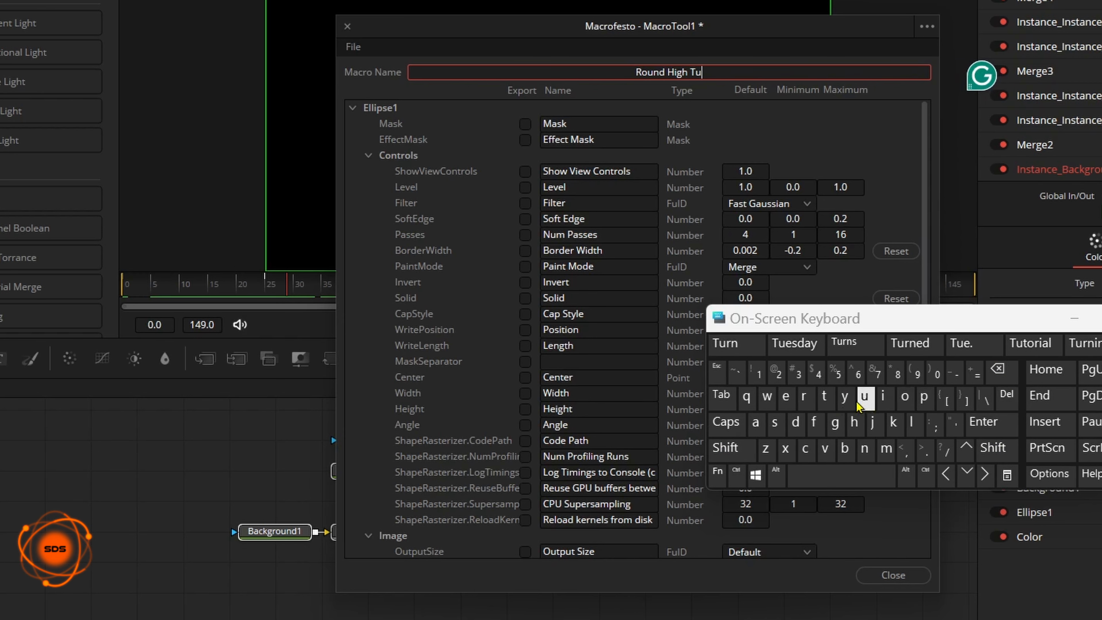
click(826, 399)
click(725, 354)
drag(733, 322, 790, 347)
Step: Export the ellipse's Border Width control and rename it Line Thickness
click(525, 254)
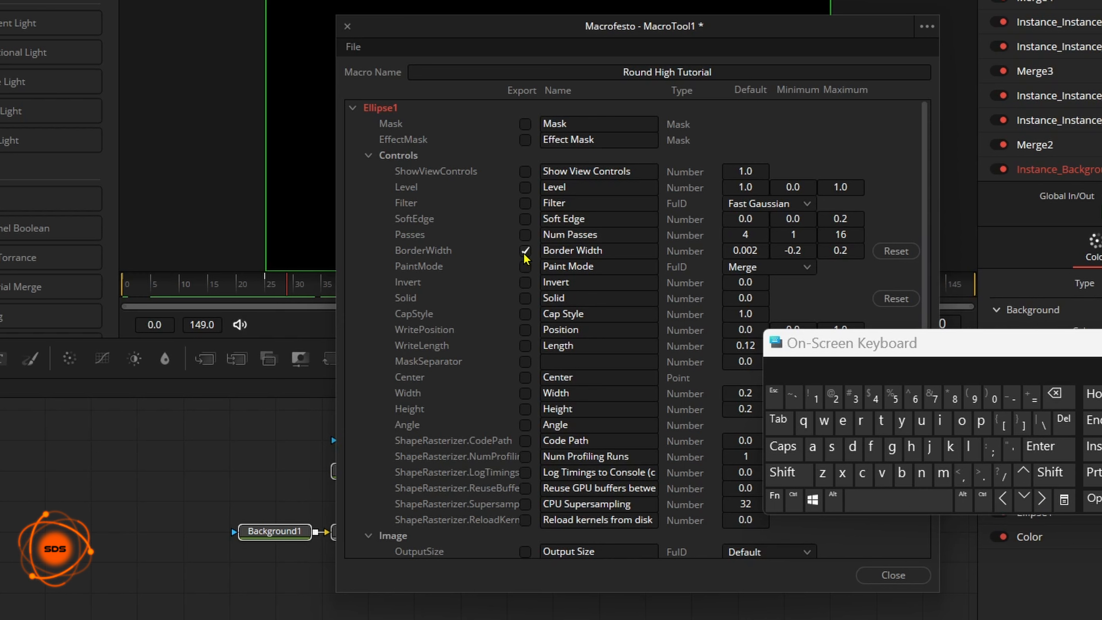
click(581, 255)
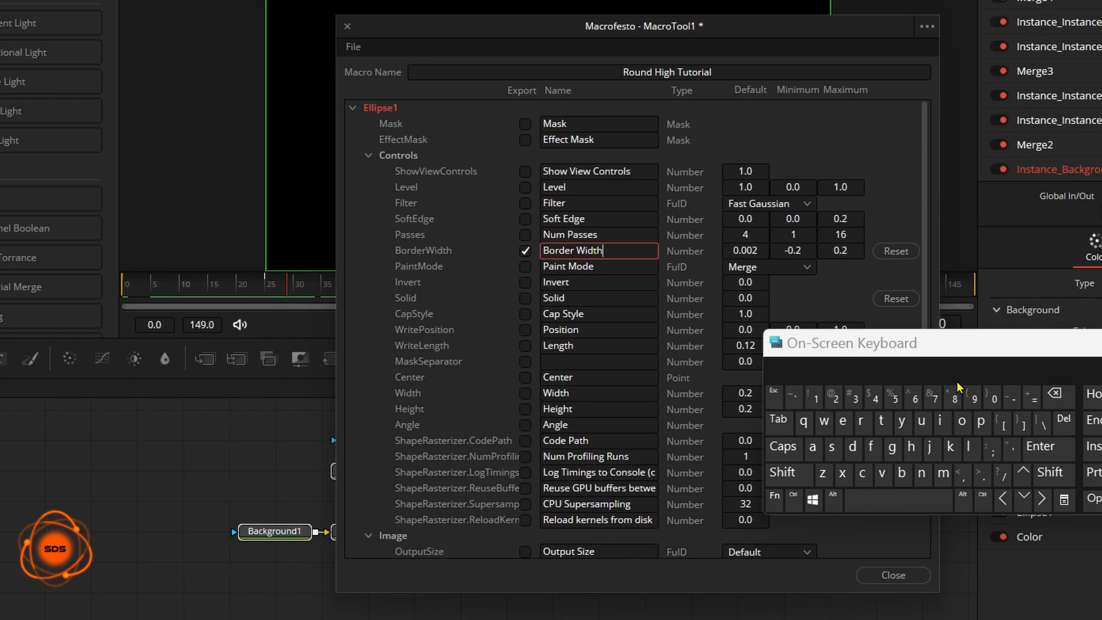
click(1055, 394)
click(784, 472)
click(969, 447)
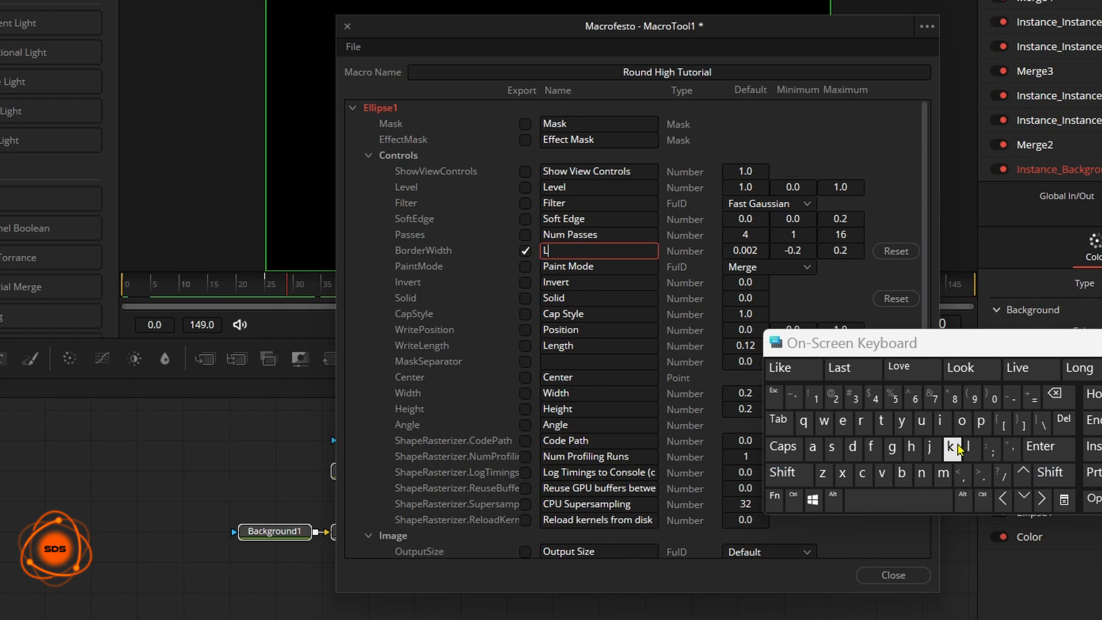
click(940, 421)
click(924, 473)
click(911, 367)
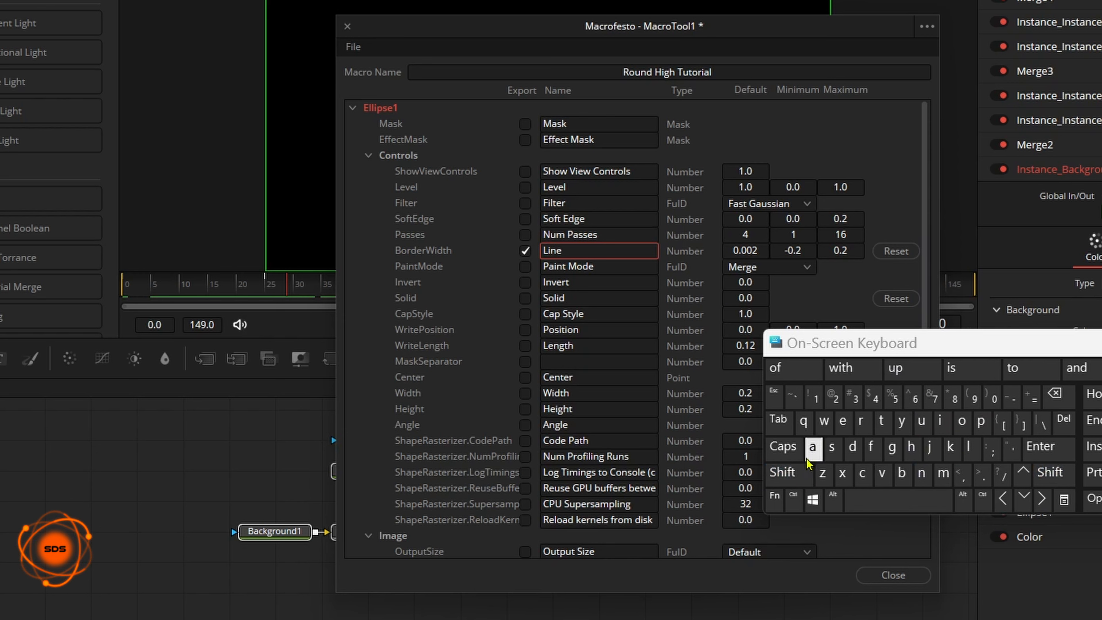
click(784, 473)
click(881, 421)
click(911, 448)
click(940, 421)
click(862, 473)
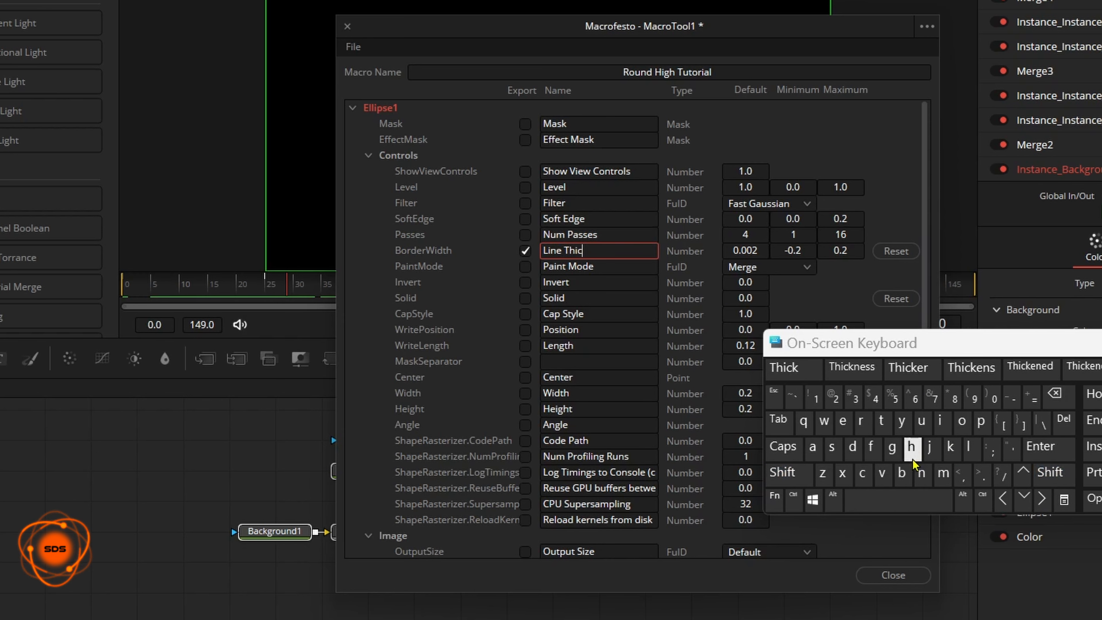
click(951, 447)
click(786, 369)
drag(813, 353, 787, 351)
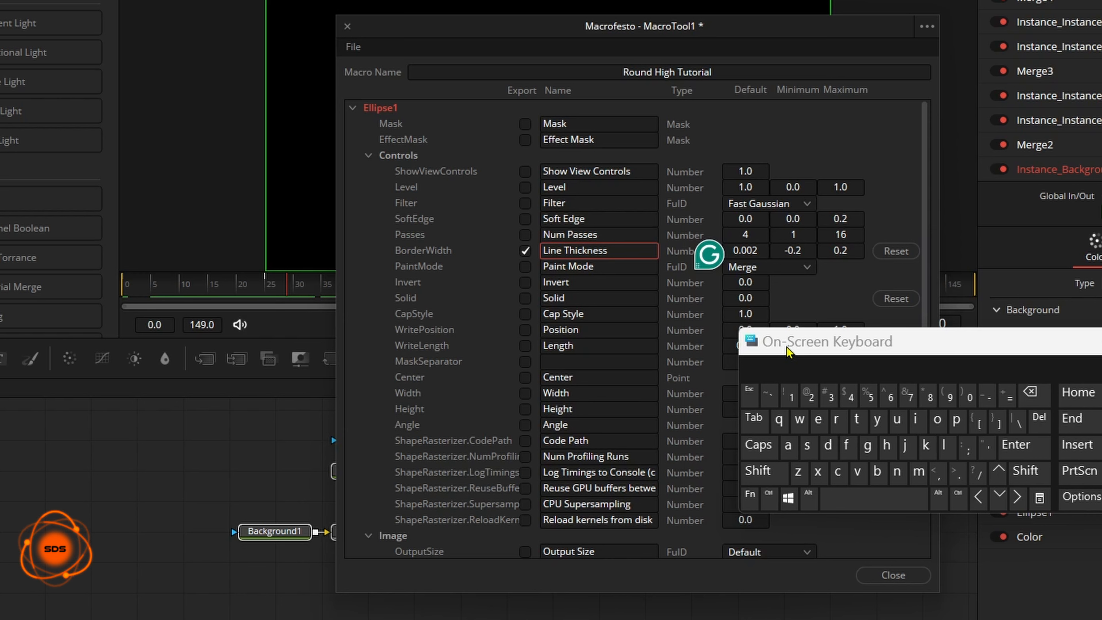
click(768, 144)
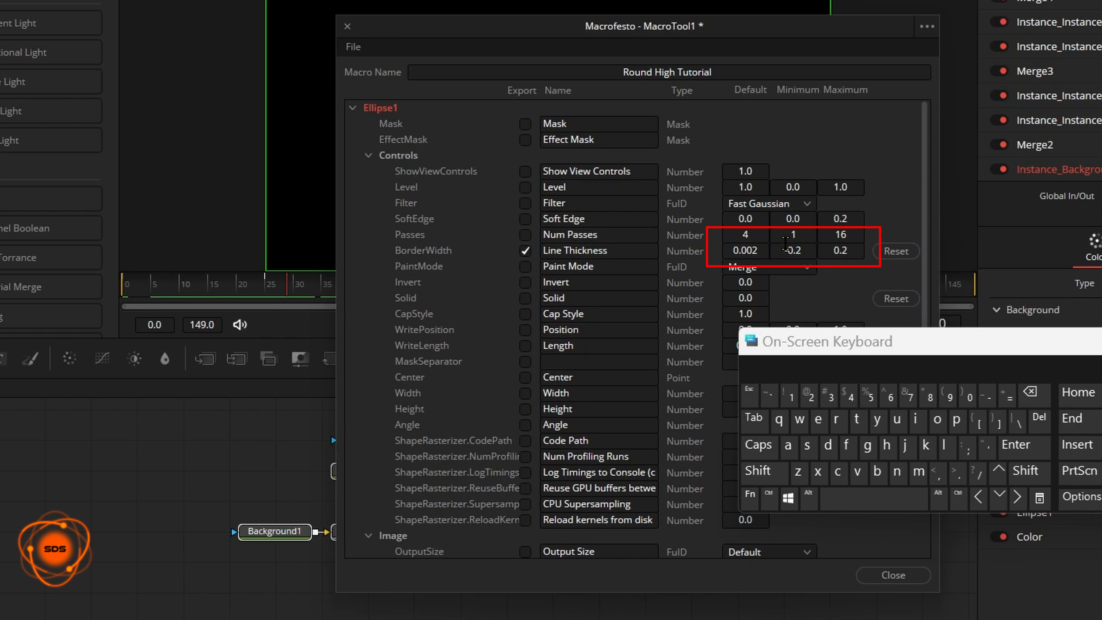
Step: Set the Line Thickness minimum to 0.002 and maximum to 0.01
click(786, 244)
click(1035, 393)
click(1035, 393)
click(969, 395)
click(959, 475)
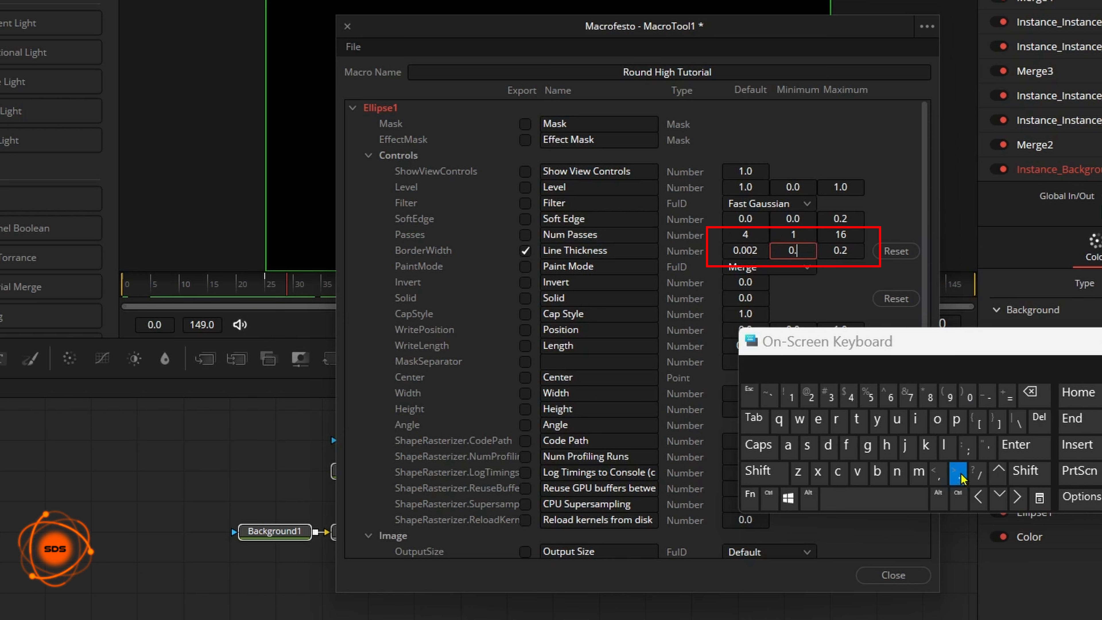
click(968, 395)
click(968, 395)
click(808, 395)
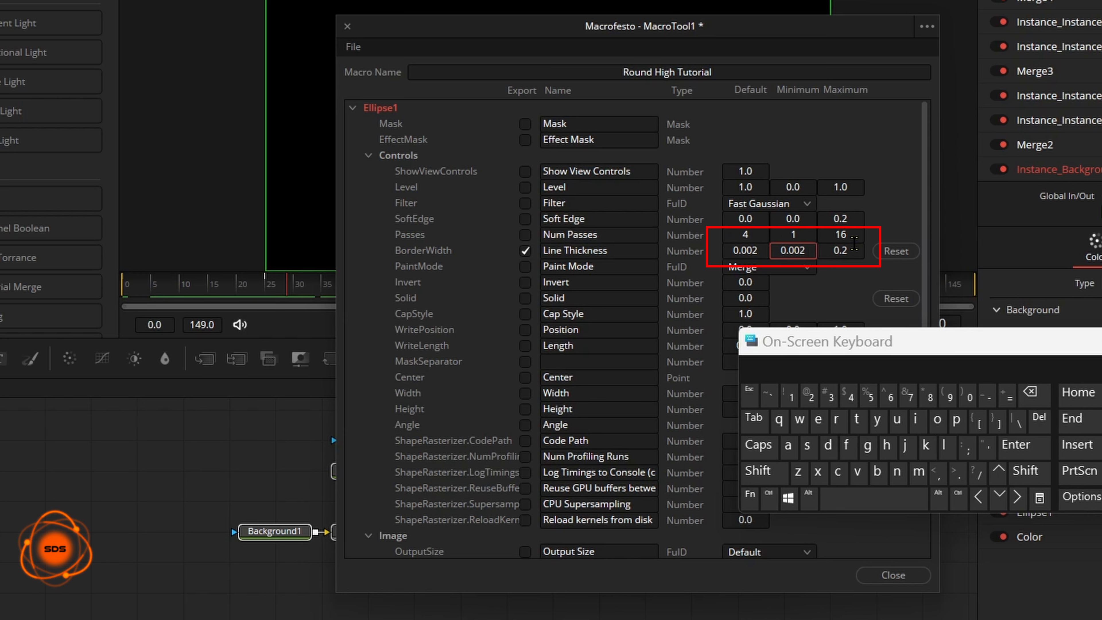
click(856, 244)
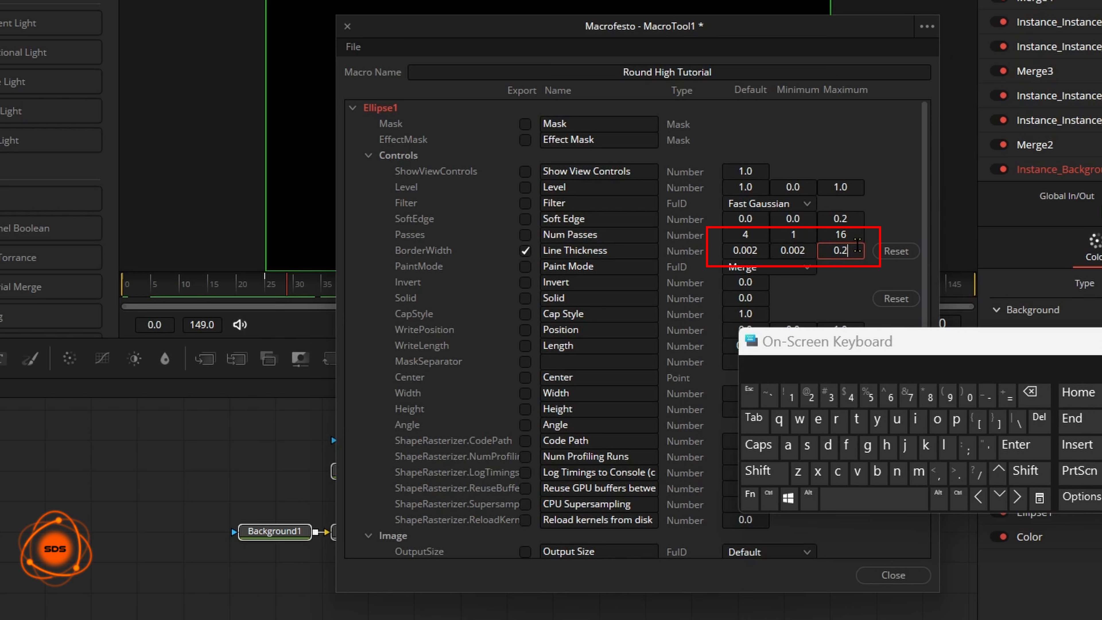
click(1035, 393)
click(969, 395)
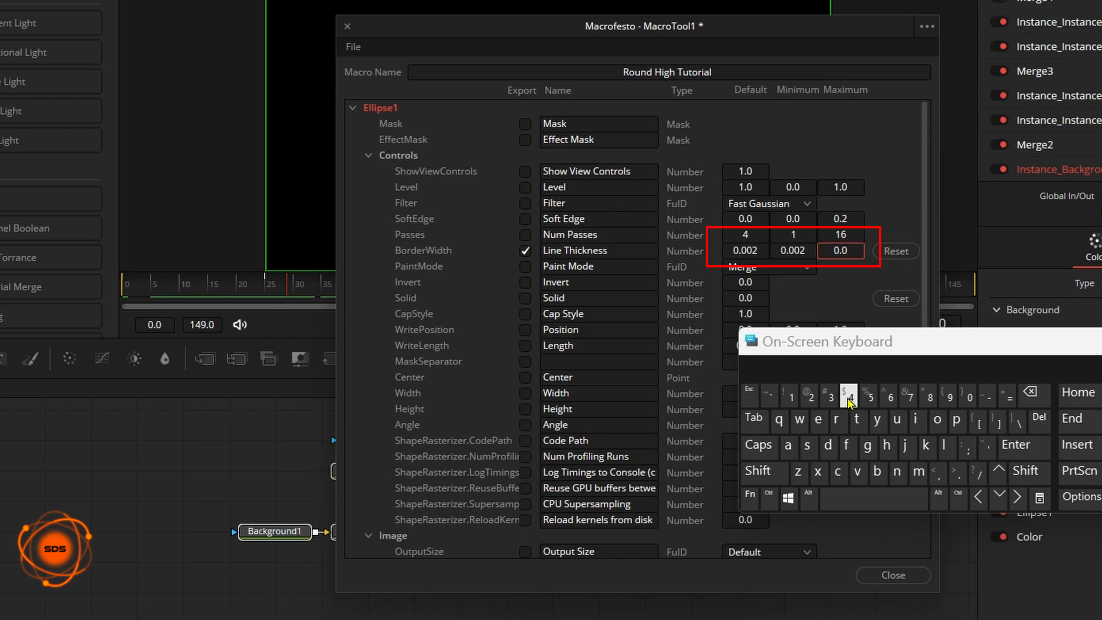
click(790, 395)
Step: Export the Length control and rename it Line Length
click(796, 152)
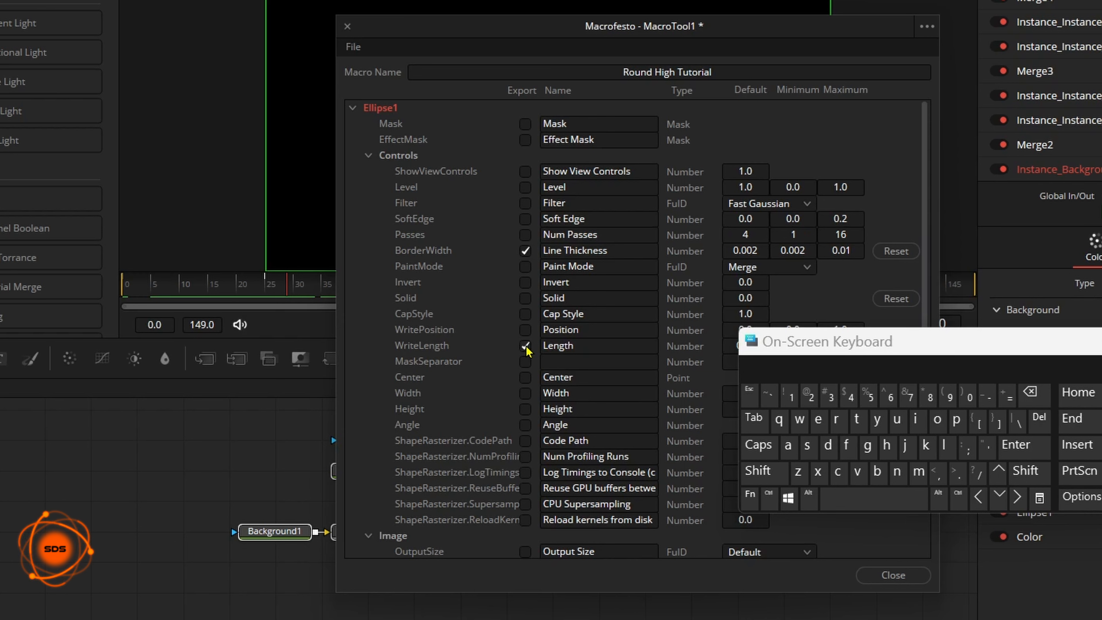
click(564, 346)
click(764, 471)
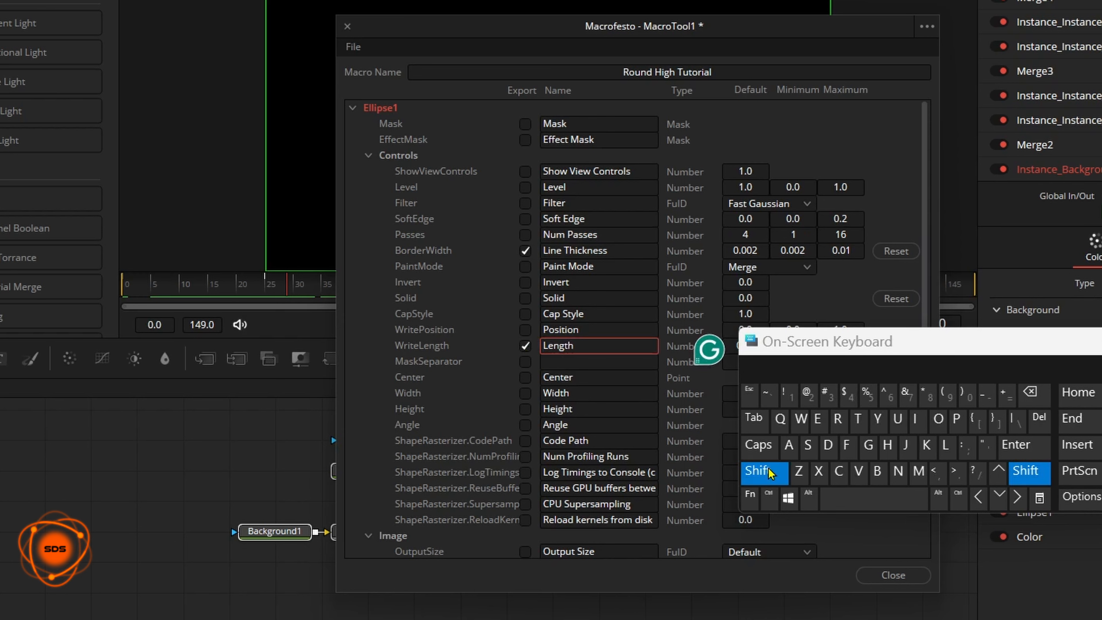
click(947, 447)
click(915, 420)
click(897, 471)
click(817, 419)
click(873, 498)
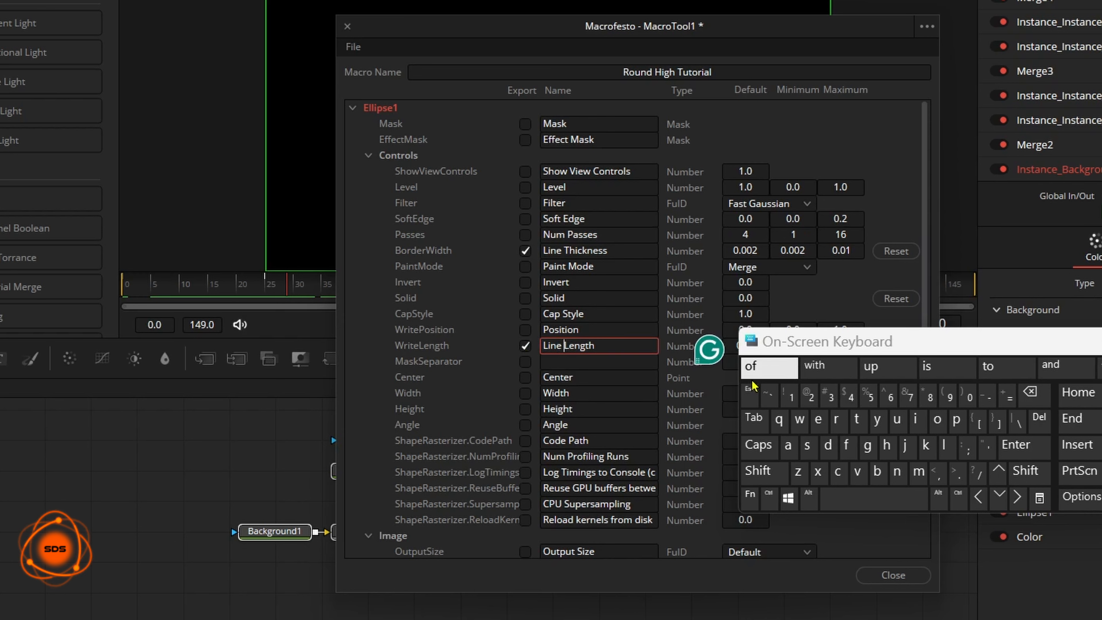
Step: Export the Center and Height controls in the macro
click(525, 377)
click(525, 408)
click(595, 409)
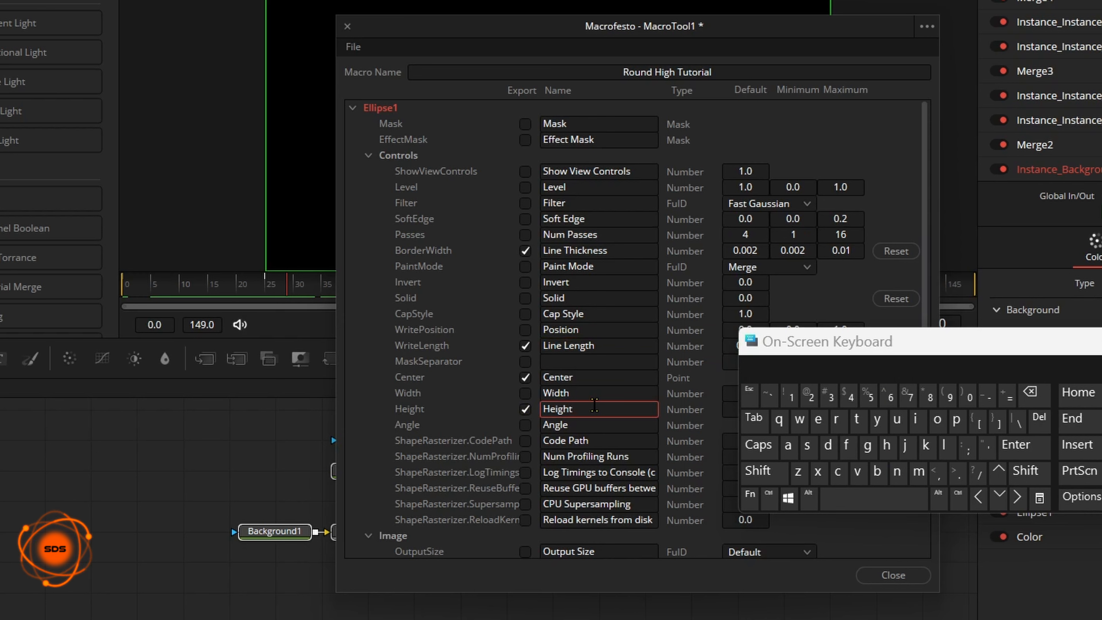
Step: Rename the exported Height control to Size
click(1031, 392)
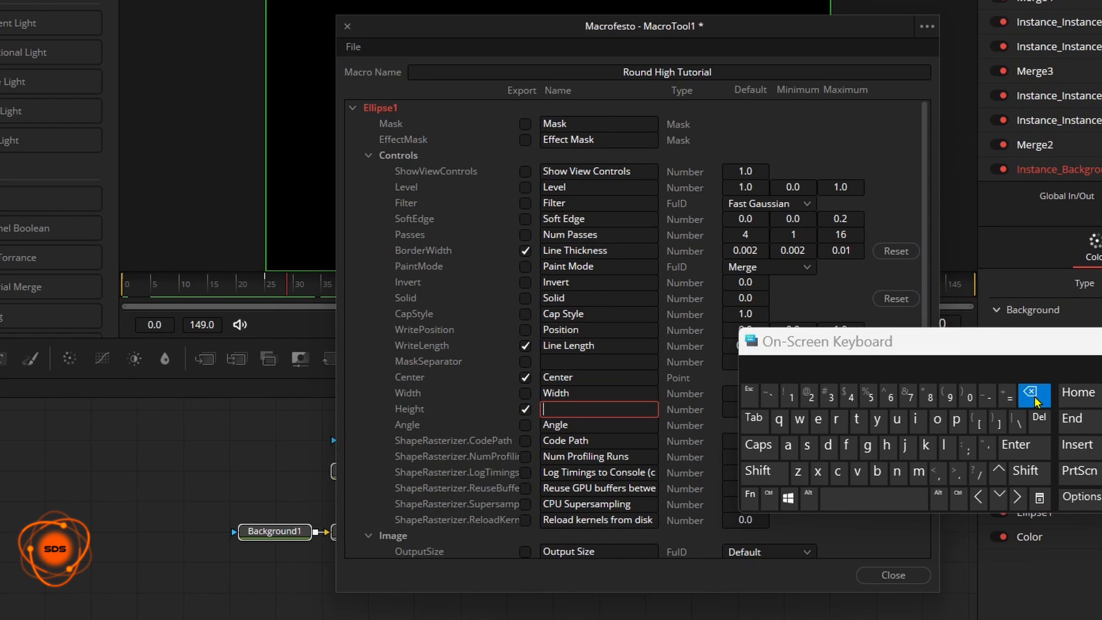
click(764, 471)
click(807, 445)
click(915, 419)
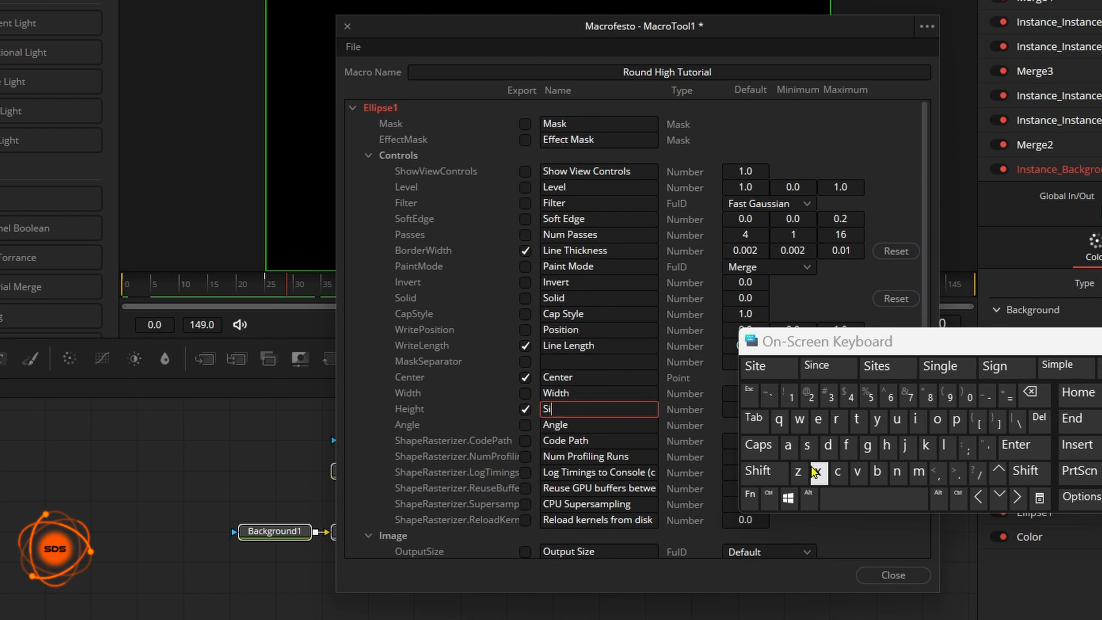
click(798, 471)
click(817, 419)
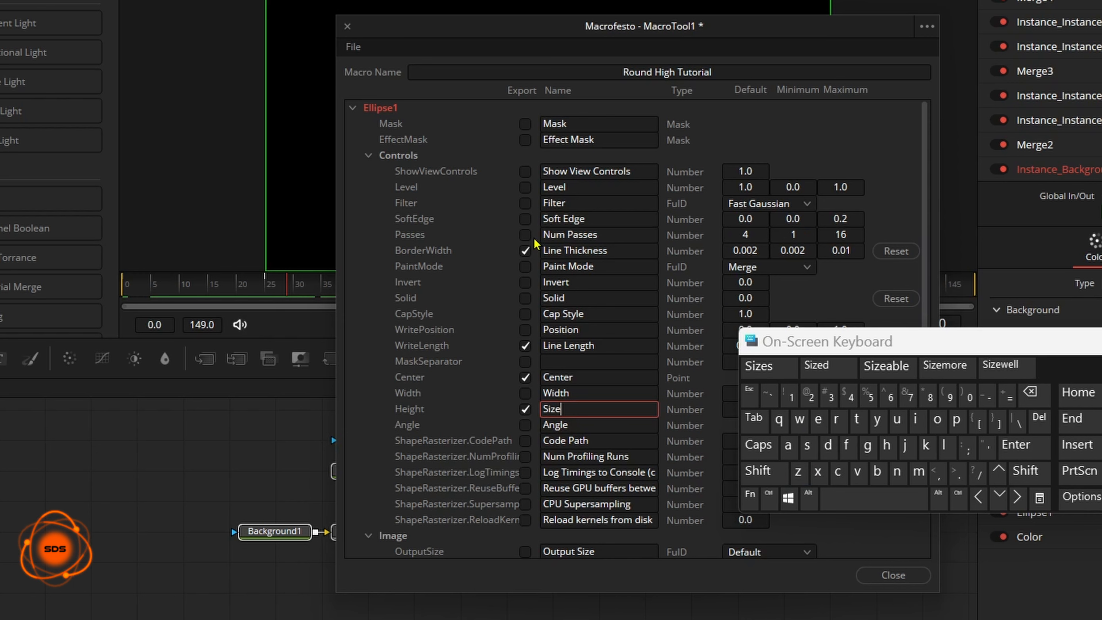
Step: Export the Color tool's top-left red, green and blue controls in the macro
click(499, 128)
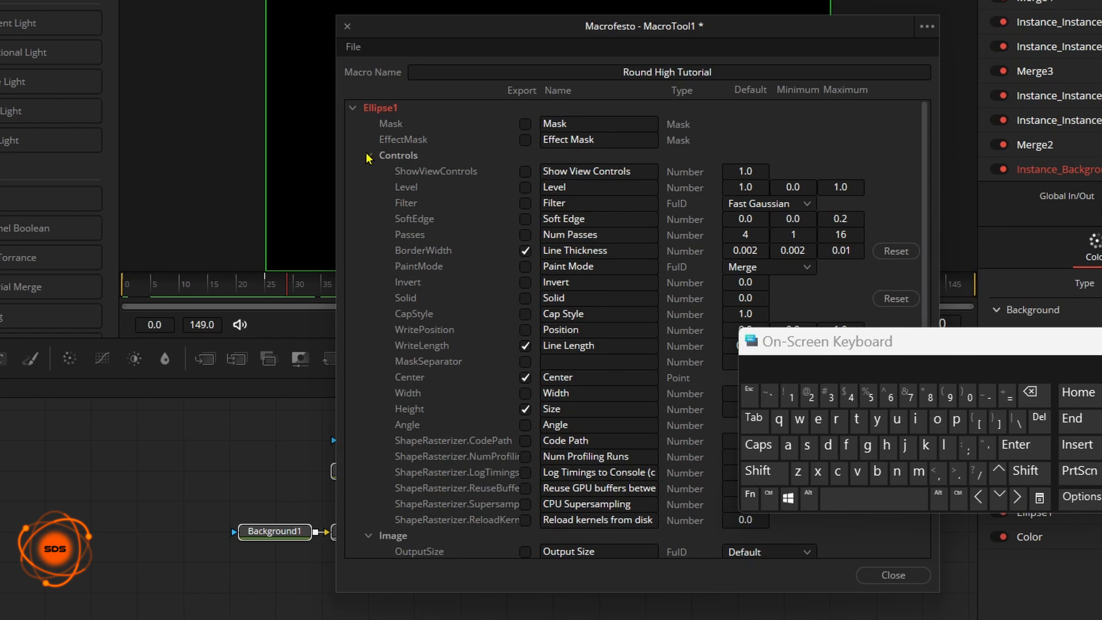
click(352, 109)
click(353, 140)
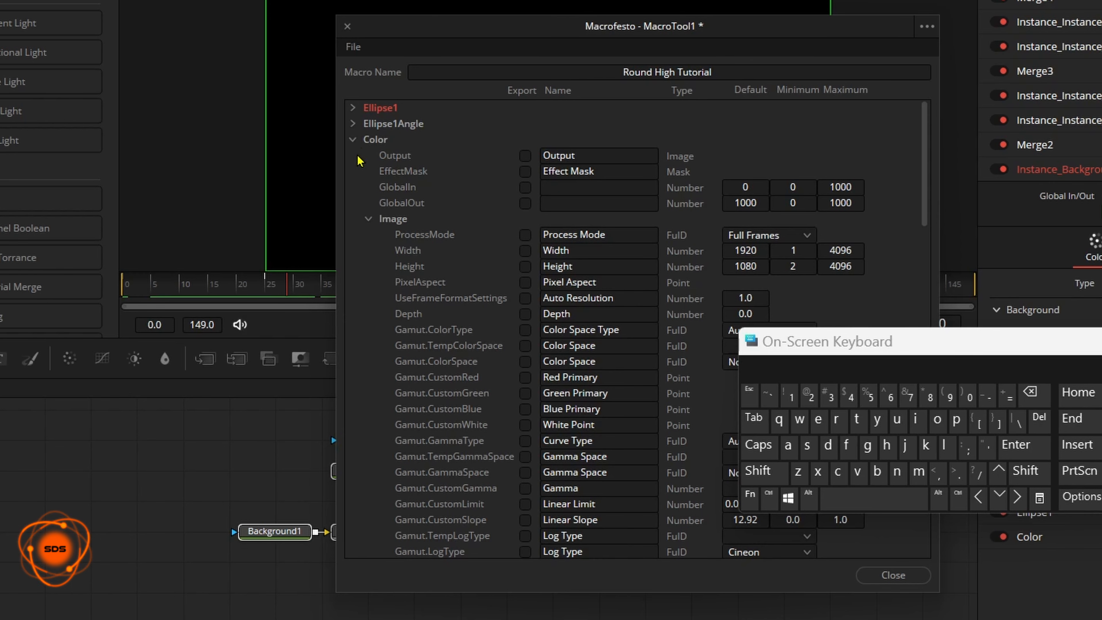
click(369, 218)
click(525, 266)
click(525, 282)
click(525, 298)
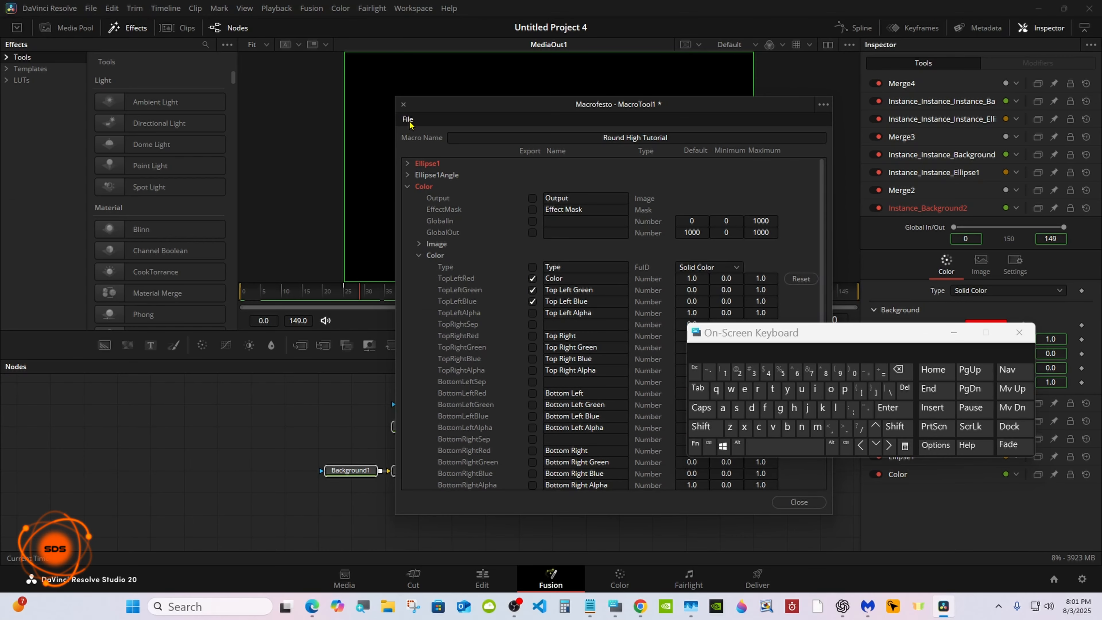
Step: Save the macro as a group named Round High Tutorial.setting in the Templates > Edit > Generators > Highlighter folder
click(407, 119)
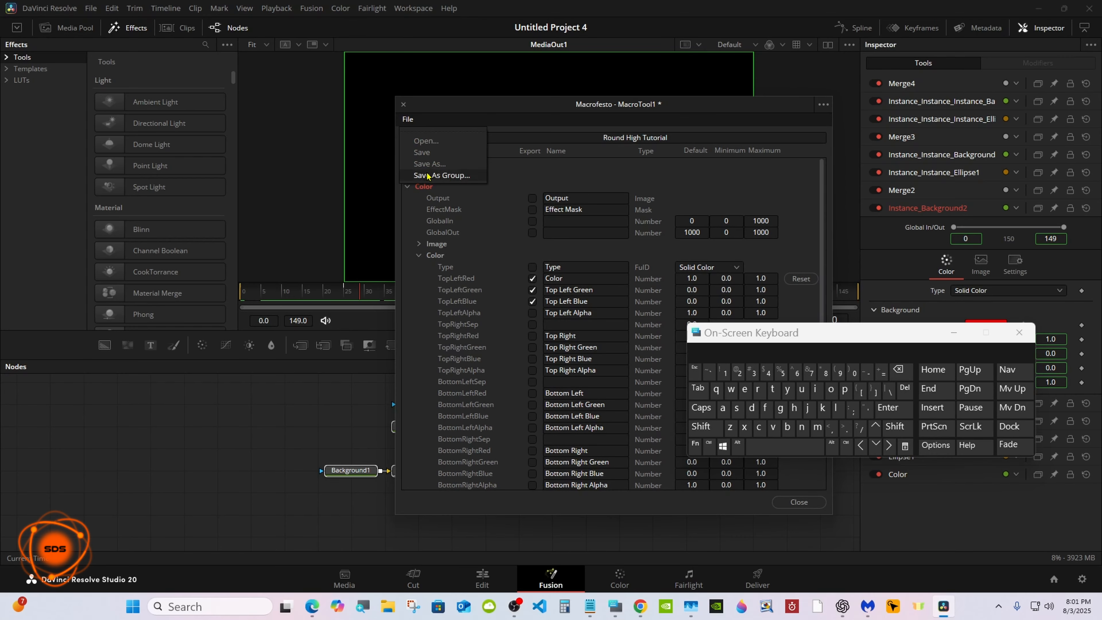
click(447, 176)
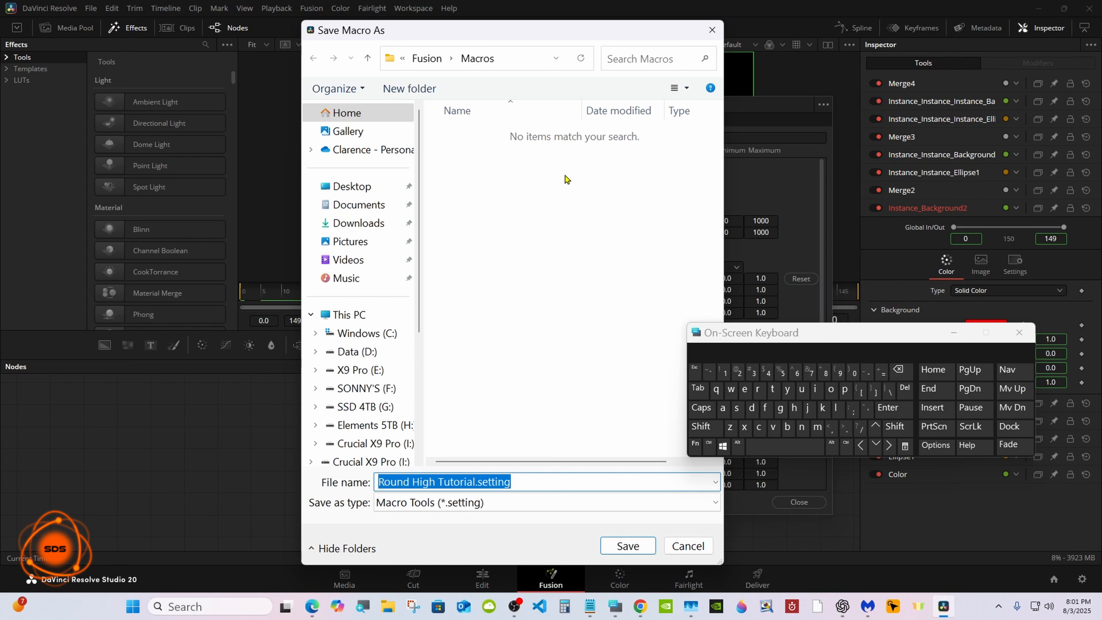
click(427, 58)
scroll(718, 218, down, 1)
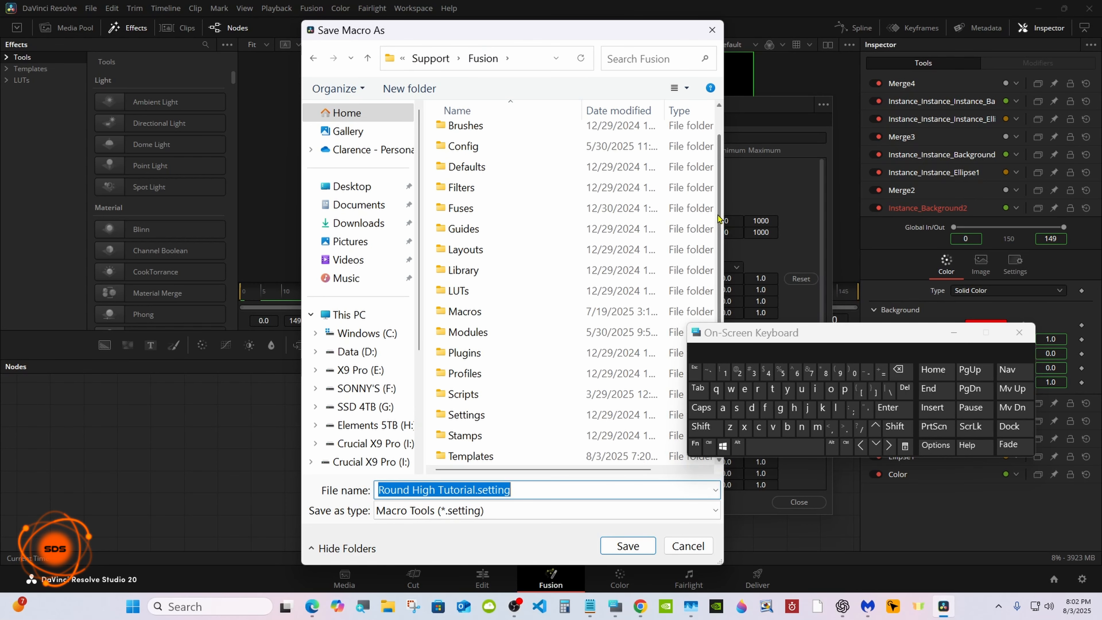
double_click(544, 455)
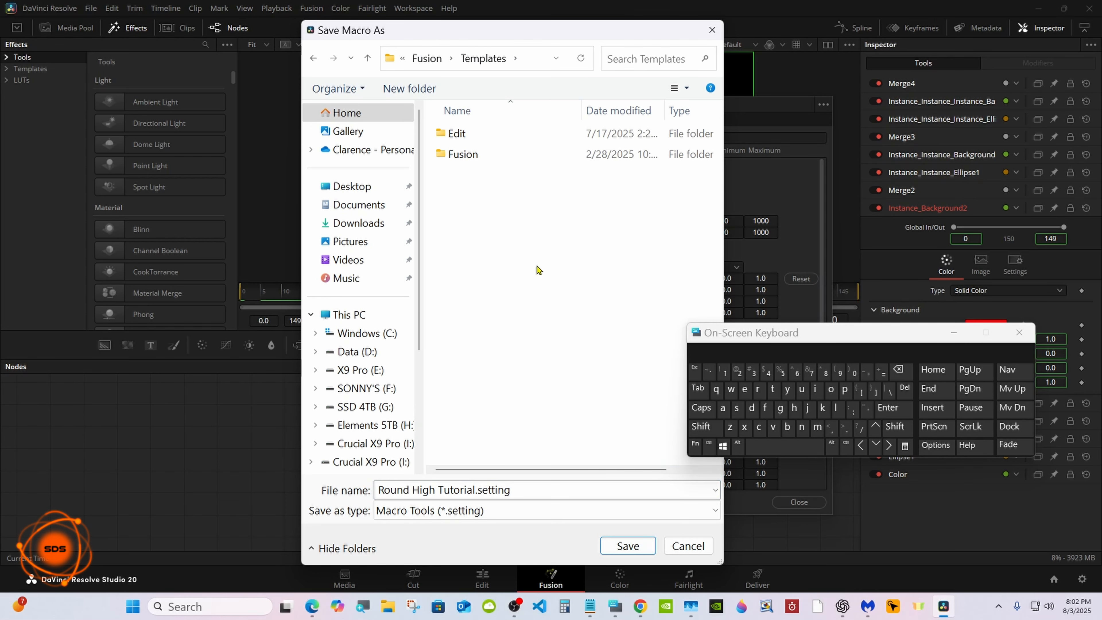
double_click(517, 139)
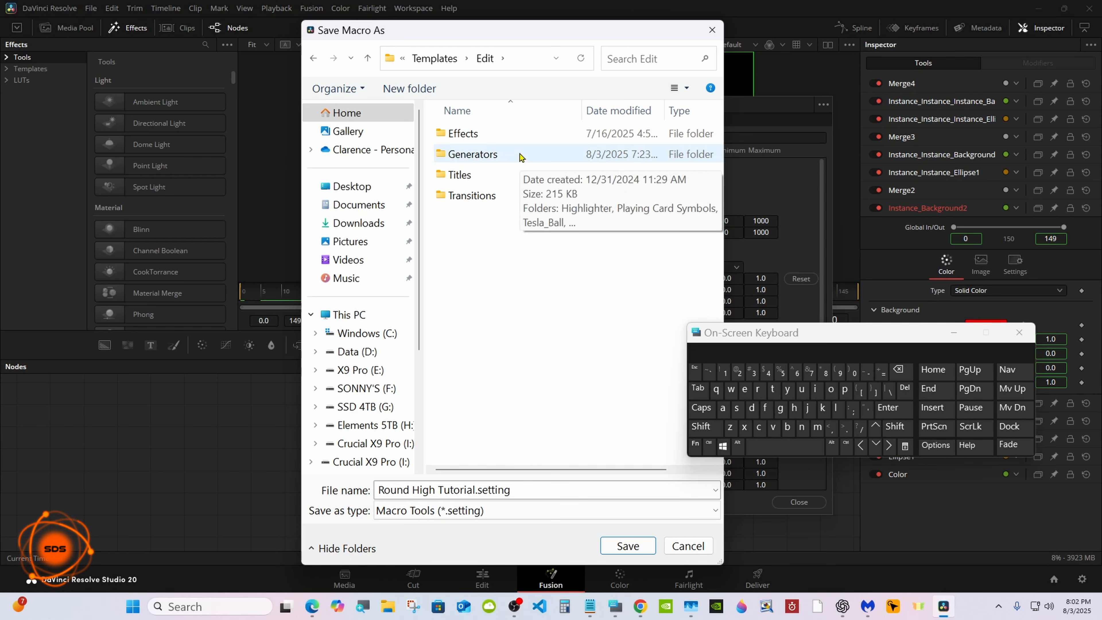
double_click(522, 155)
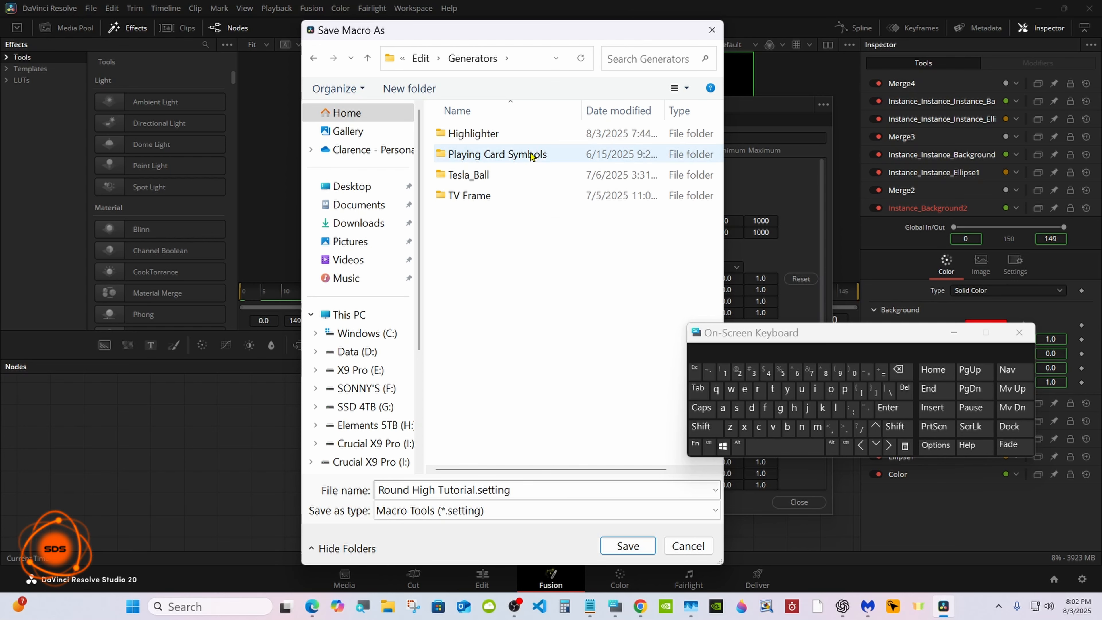
double_click(523, 135)
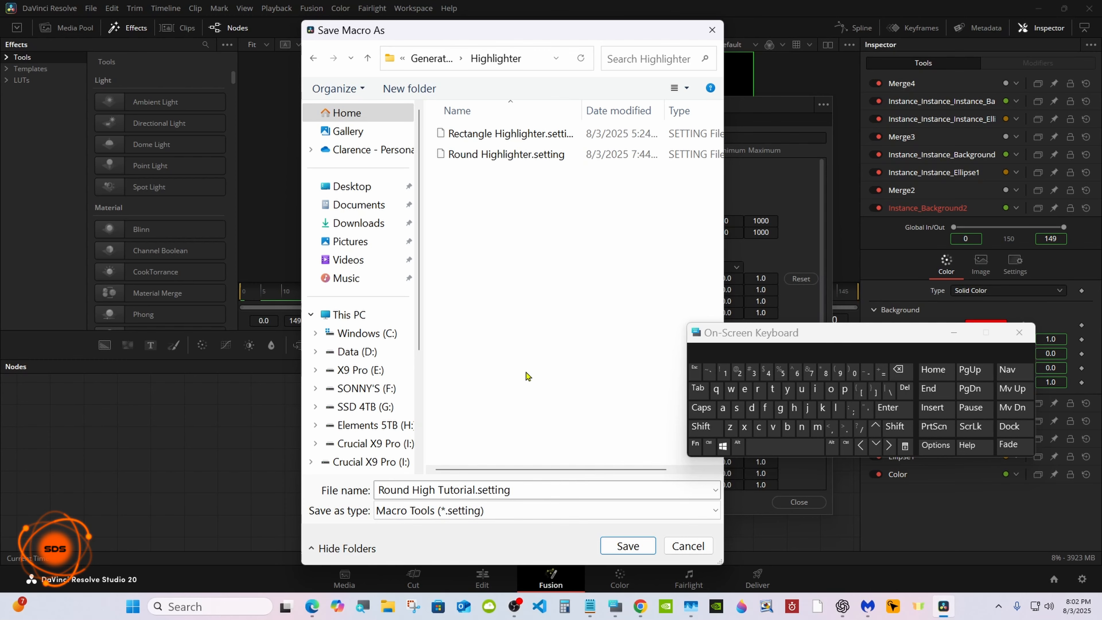
click(628, 546)
click(798, 503)
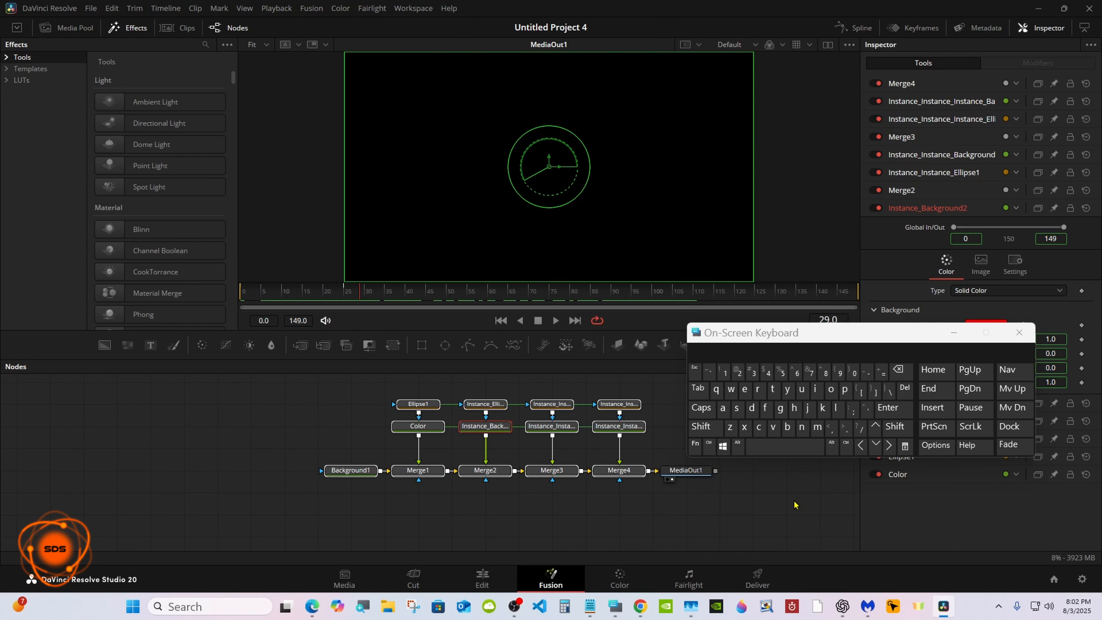
Step: On the Edit page, add the Round High Tutorial generator from the Highlighter generators to the timeline after the composition
click(483, 578)
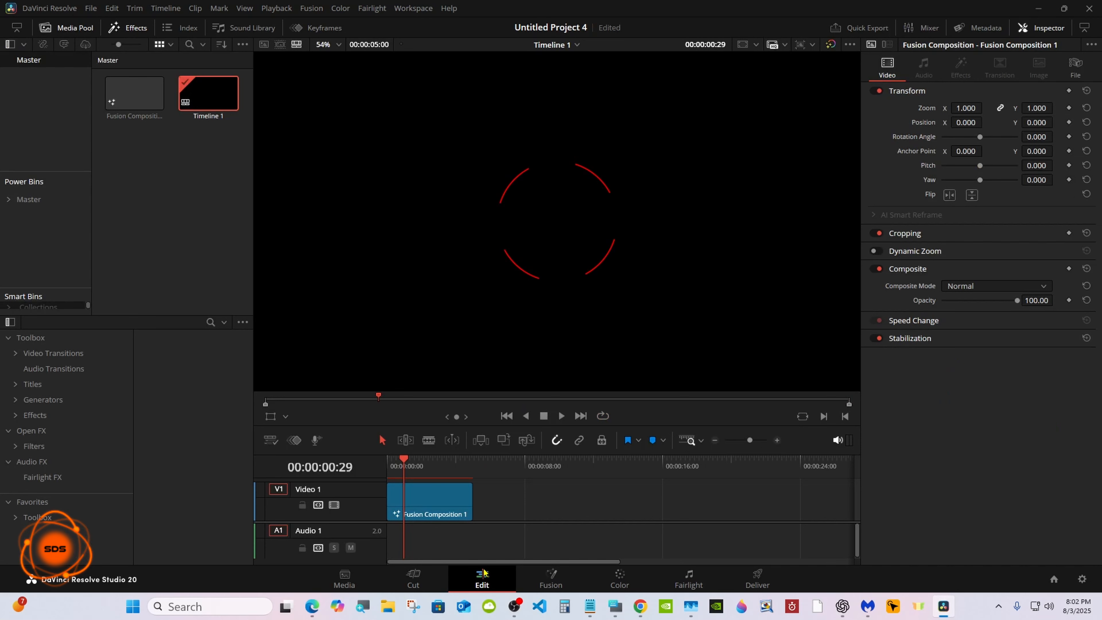
click(43, 400)
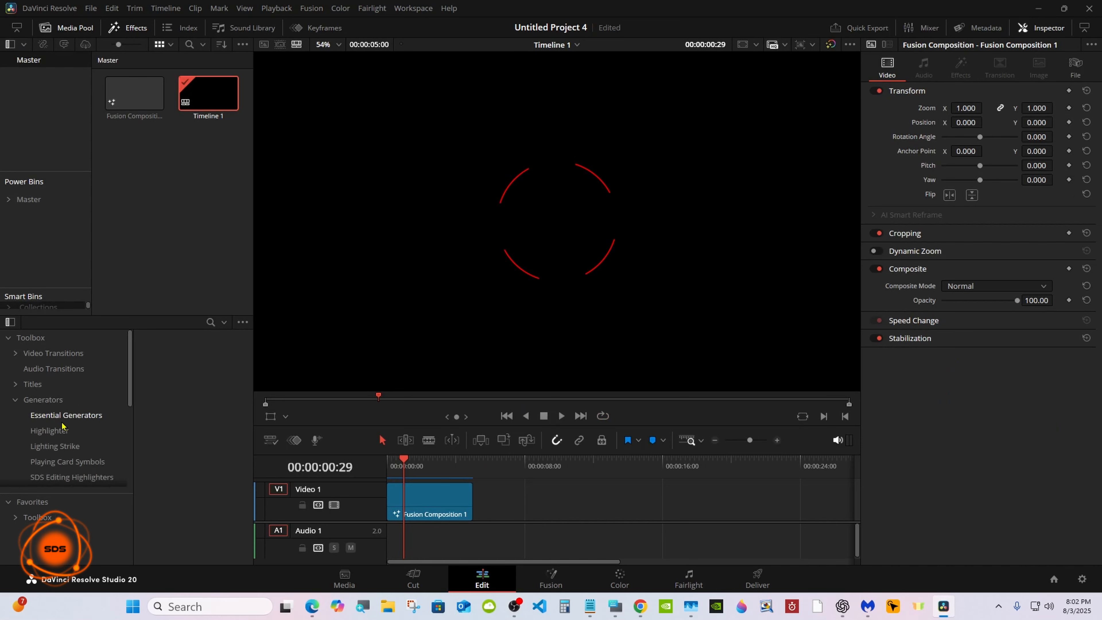
click(100, 477)
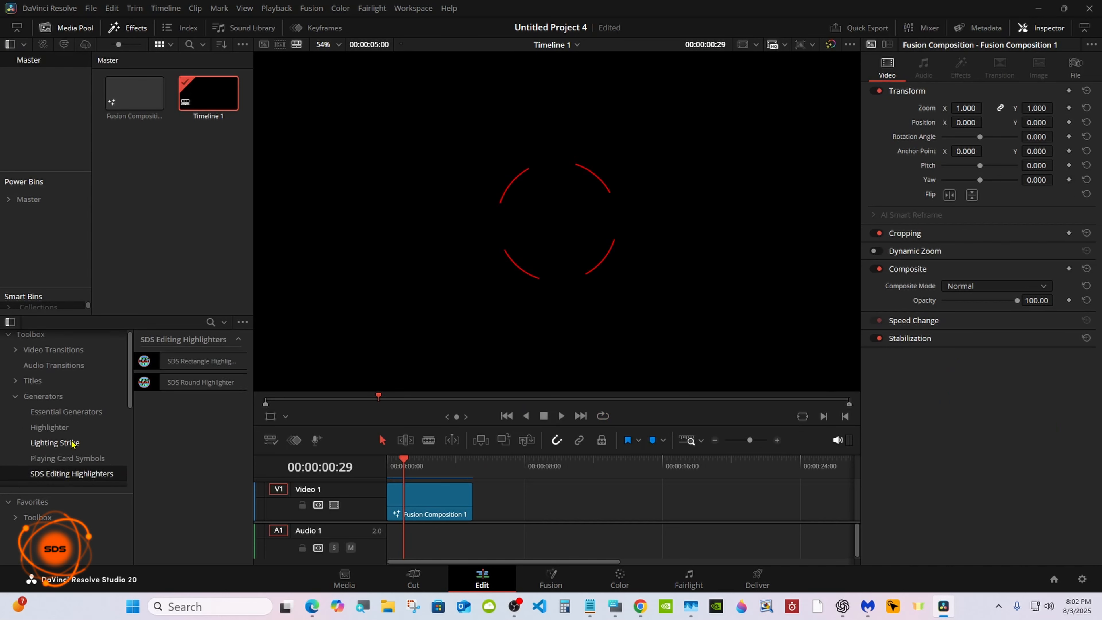
click(64, 432)
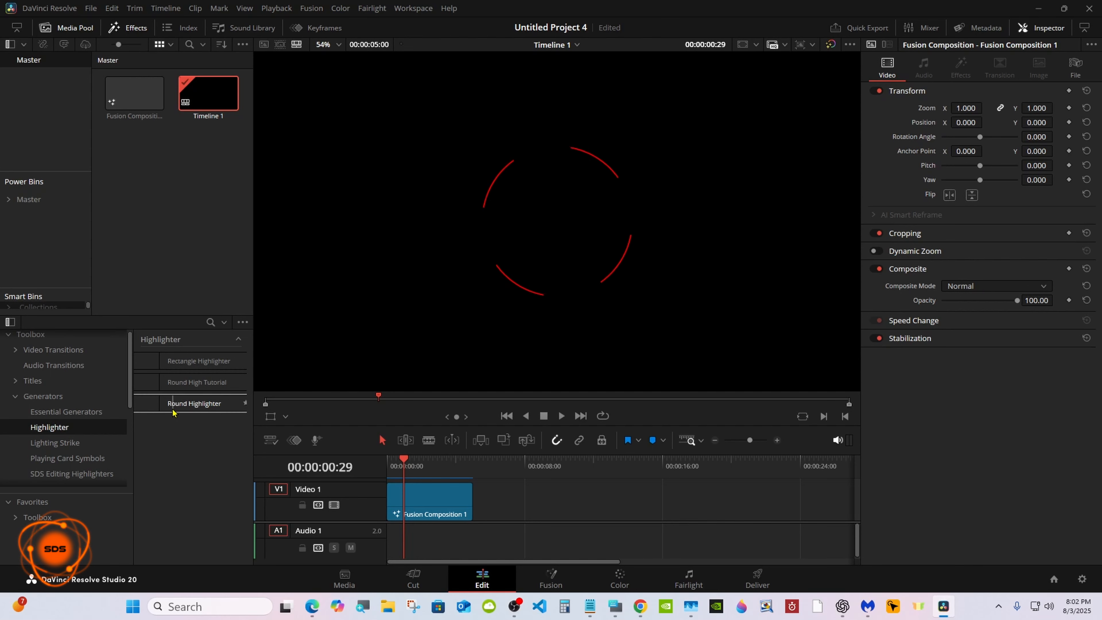
mouse_move(160, 392)
mouse_down()
mouse_move(390, 447)
mouse_move(538, 500)
mouse_move(498, 497)
mouse_move(840, 499)
mouse_up()
click(540, 467)
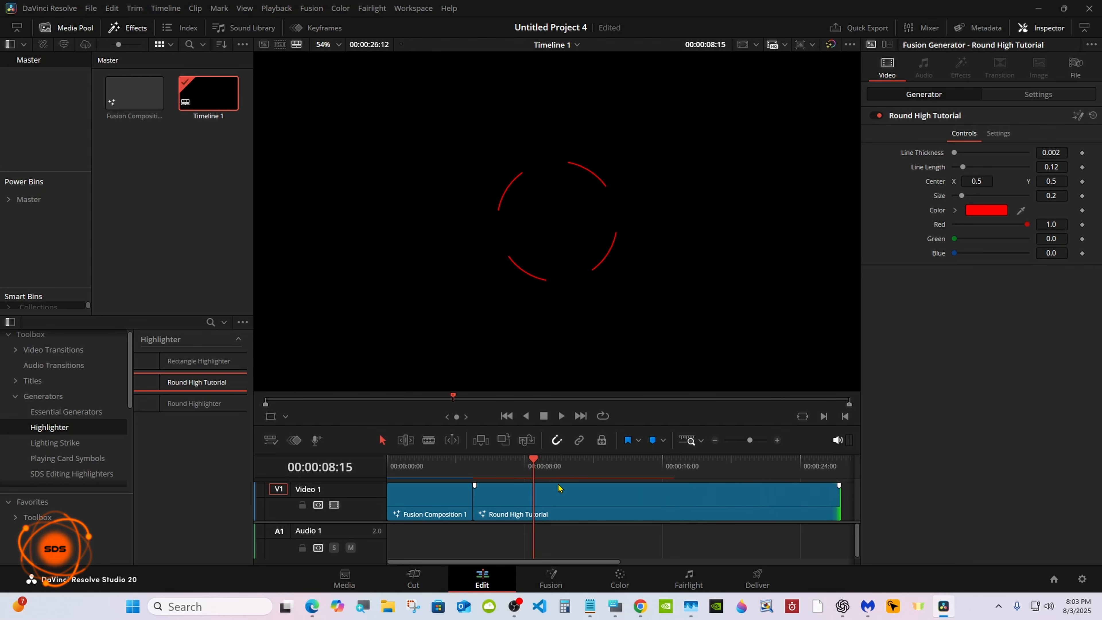
Step: Try raising the generator's Line Thickness to 0.01 on a mid-clip frame and reset it
click(474, 466)
click(599, 492)
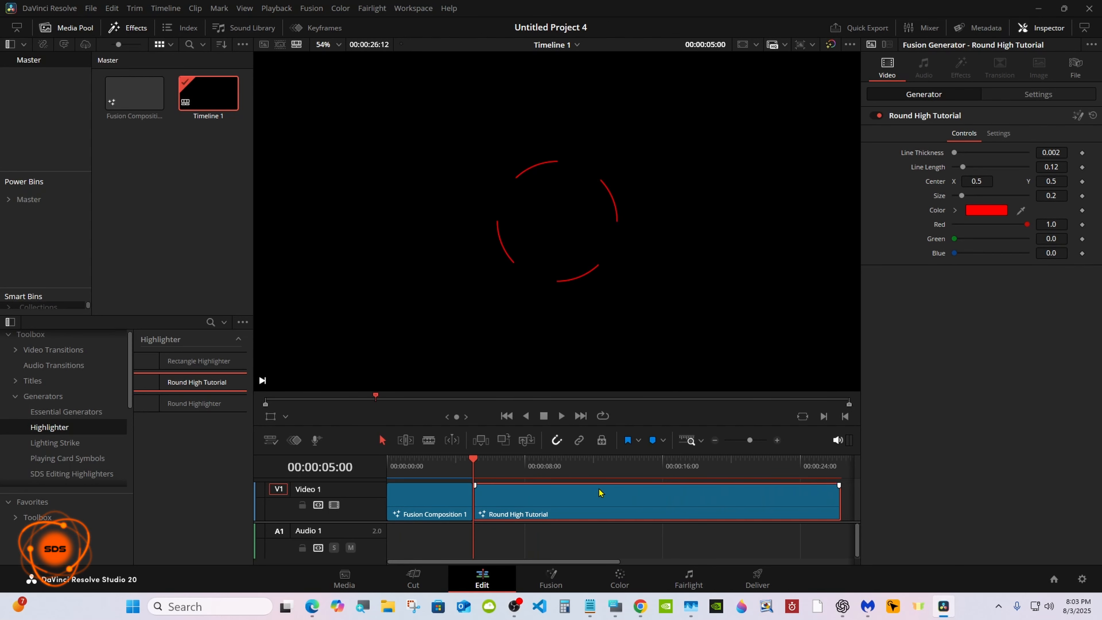
click(564, 464)
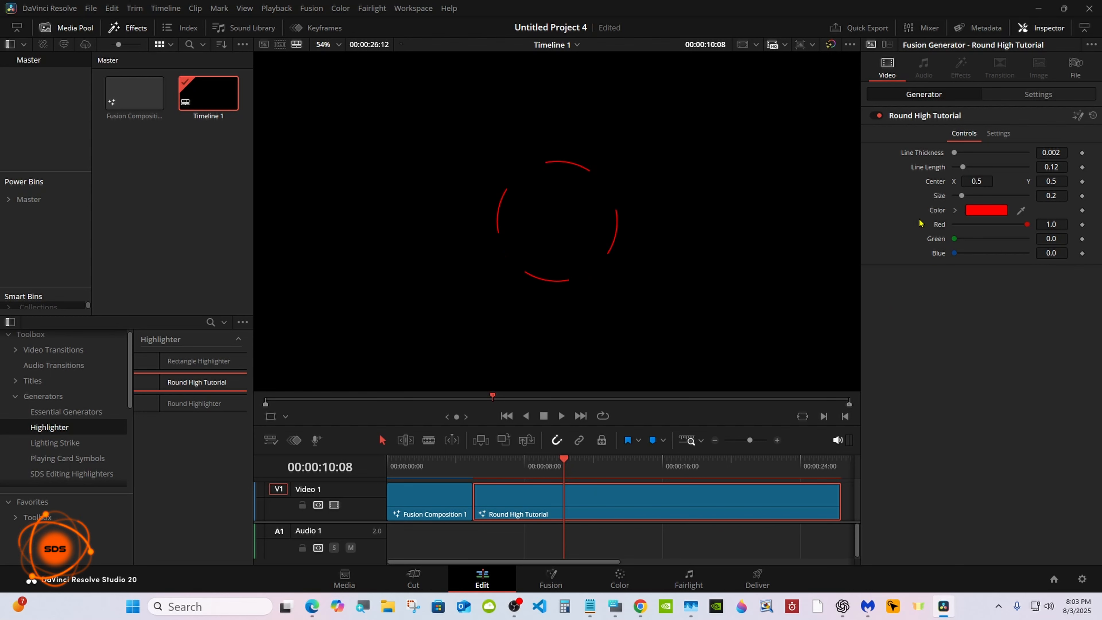
drag(961, 196, 957, 195)
click(961, 201)
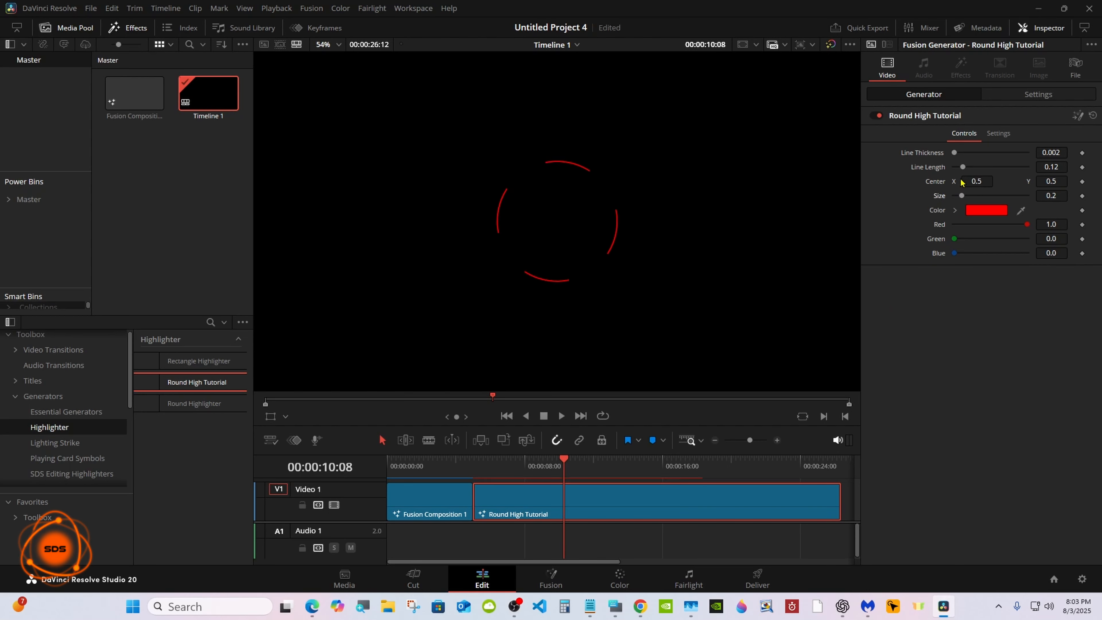
drag(954, 153, 1045, 149)
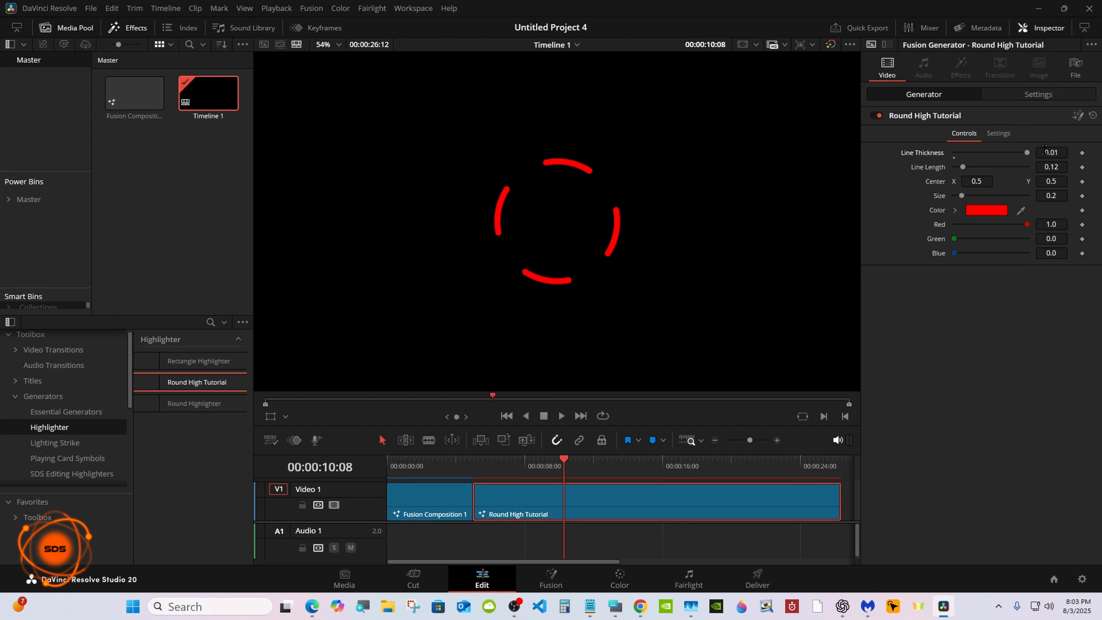
click(954, 157)
Step: Try adjusting the generator's Line Length, Center and Green controls and reset them
drag(963, 168, 976, 180)
click(963, 172)
double_click(943, 183)
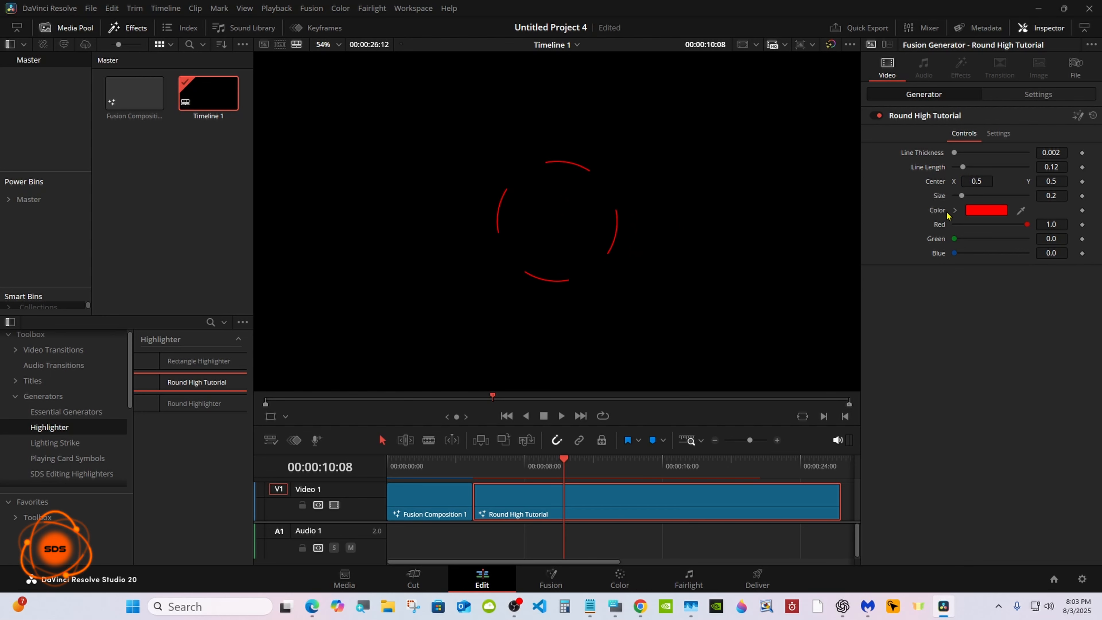
drag(1051, 239, 934, 253)
Step: Play the timeline from the start to preview the loader animation
drag(564, 460, 378, 466)
click(499, 544)
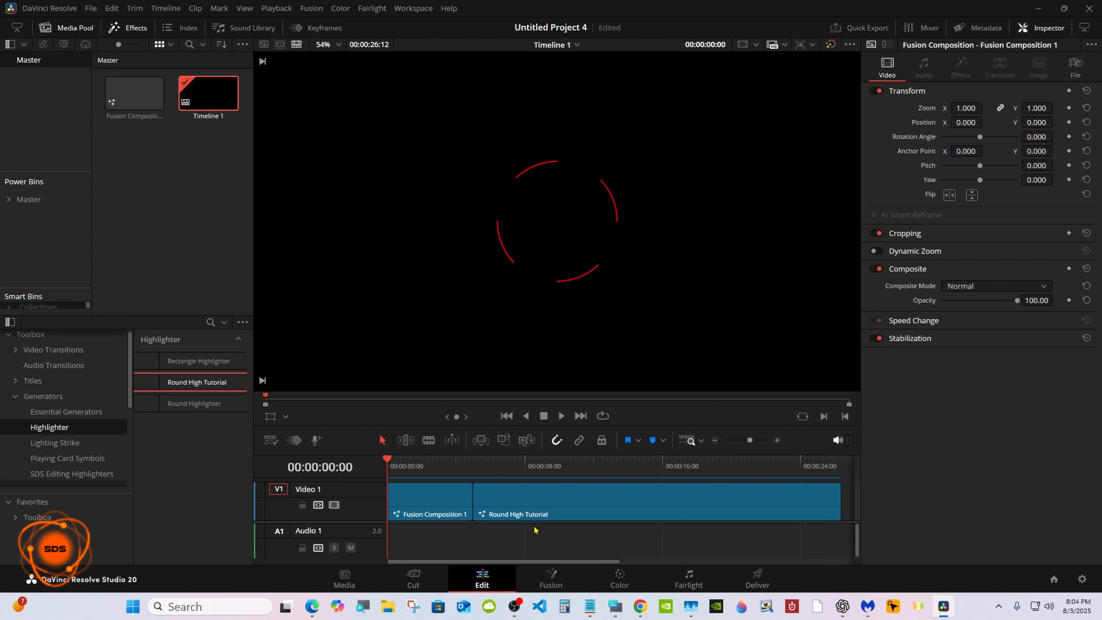
click(561, 416)
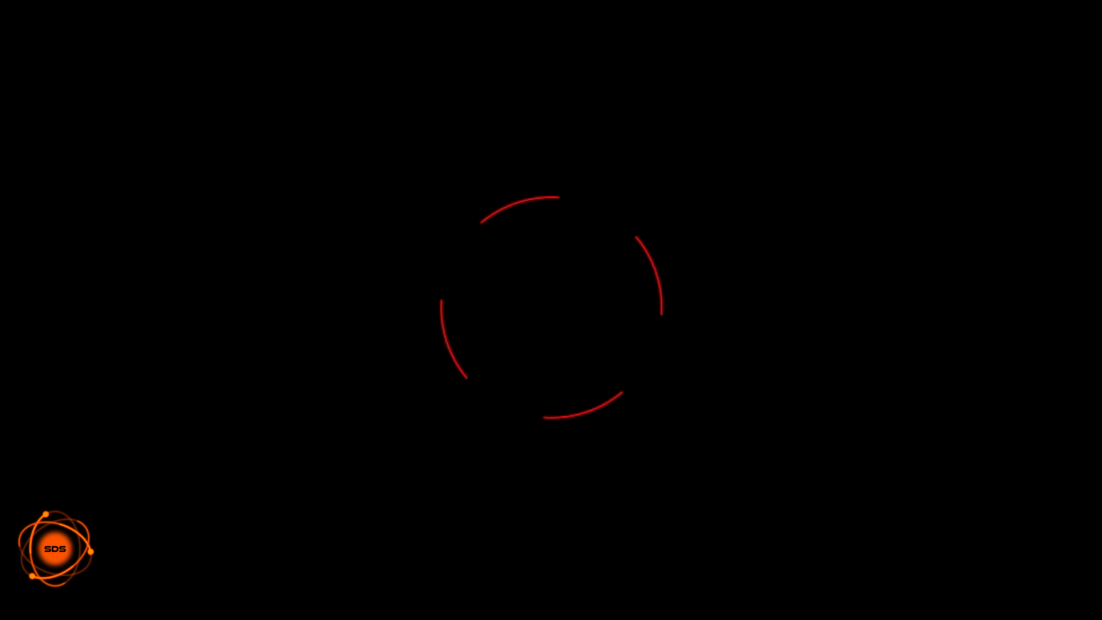